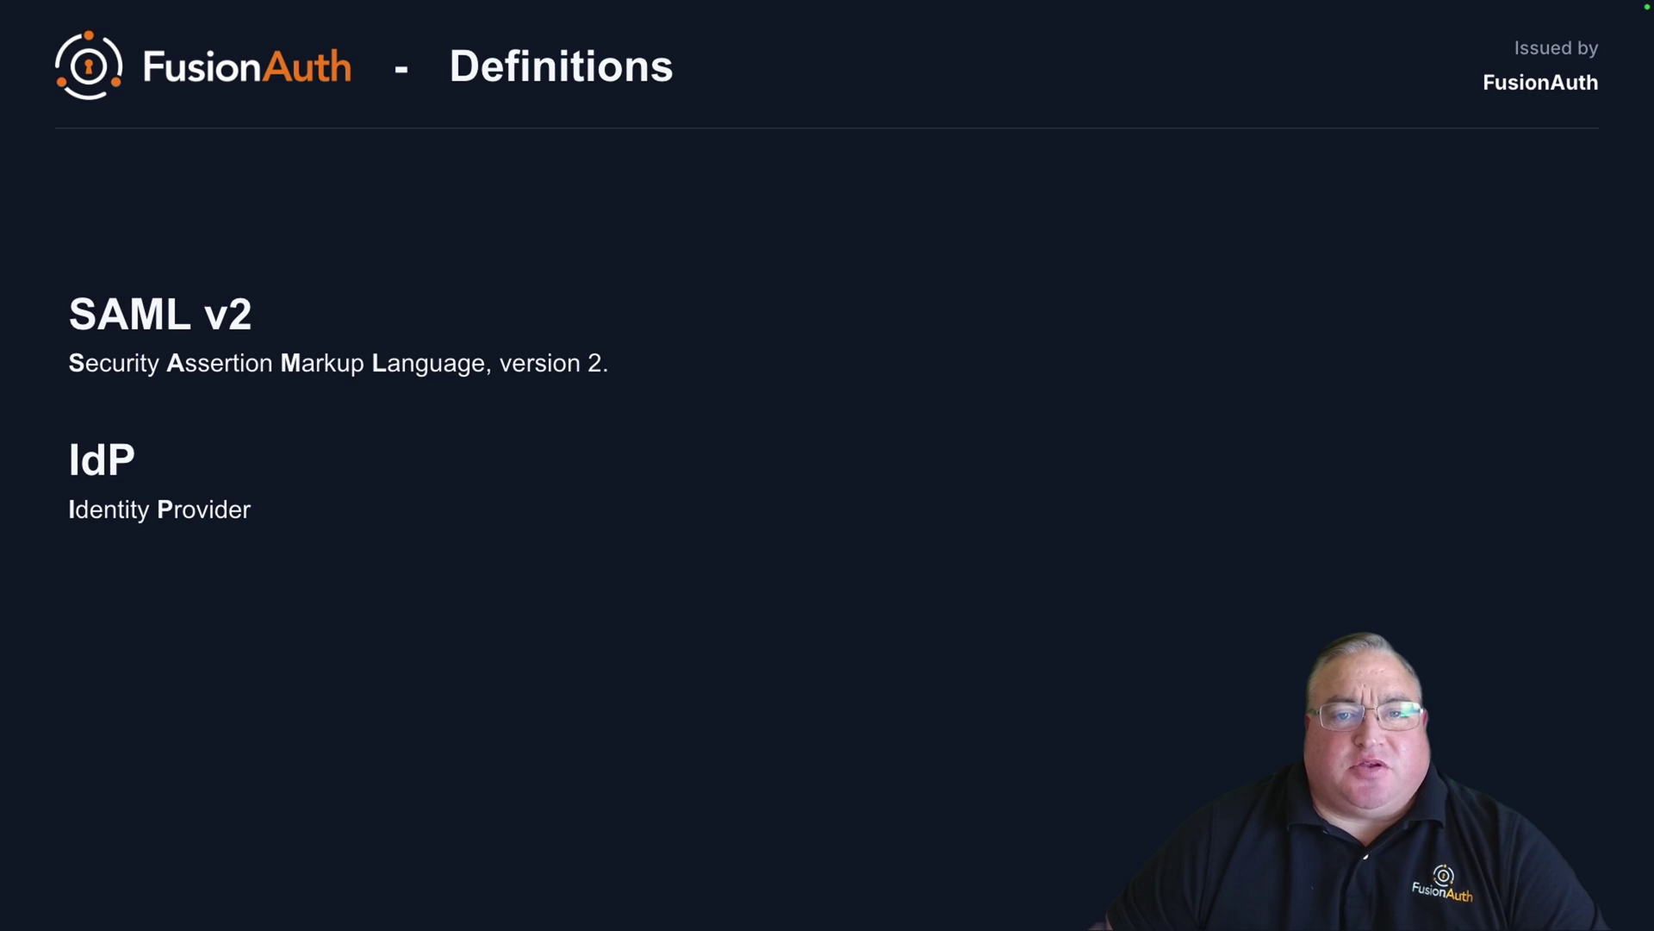
{"action": "key", "text": "Right"}
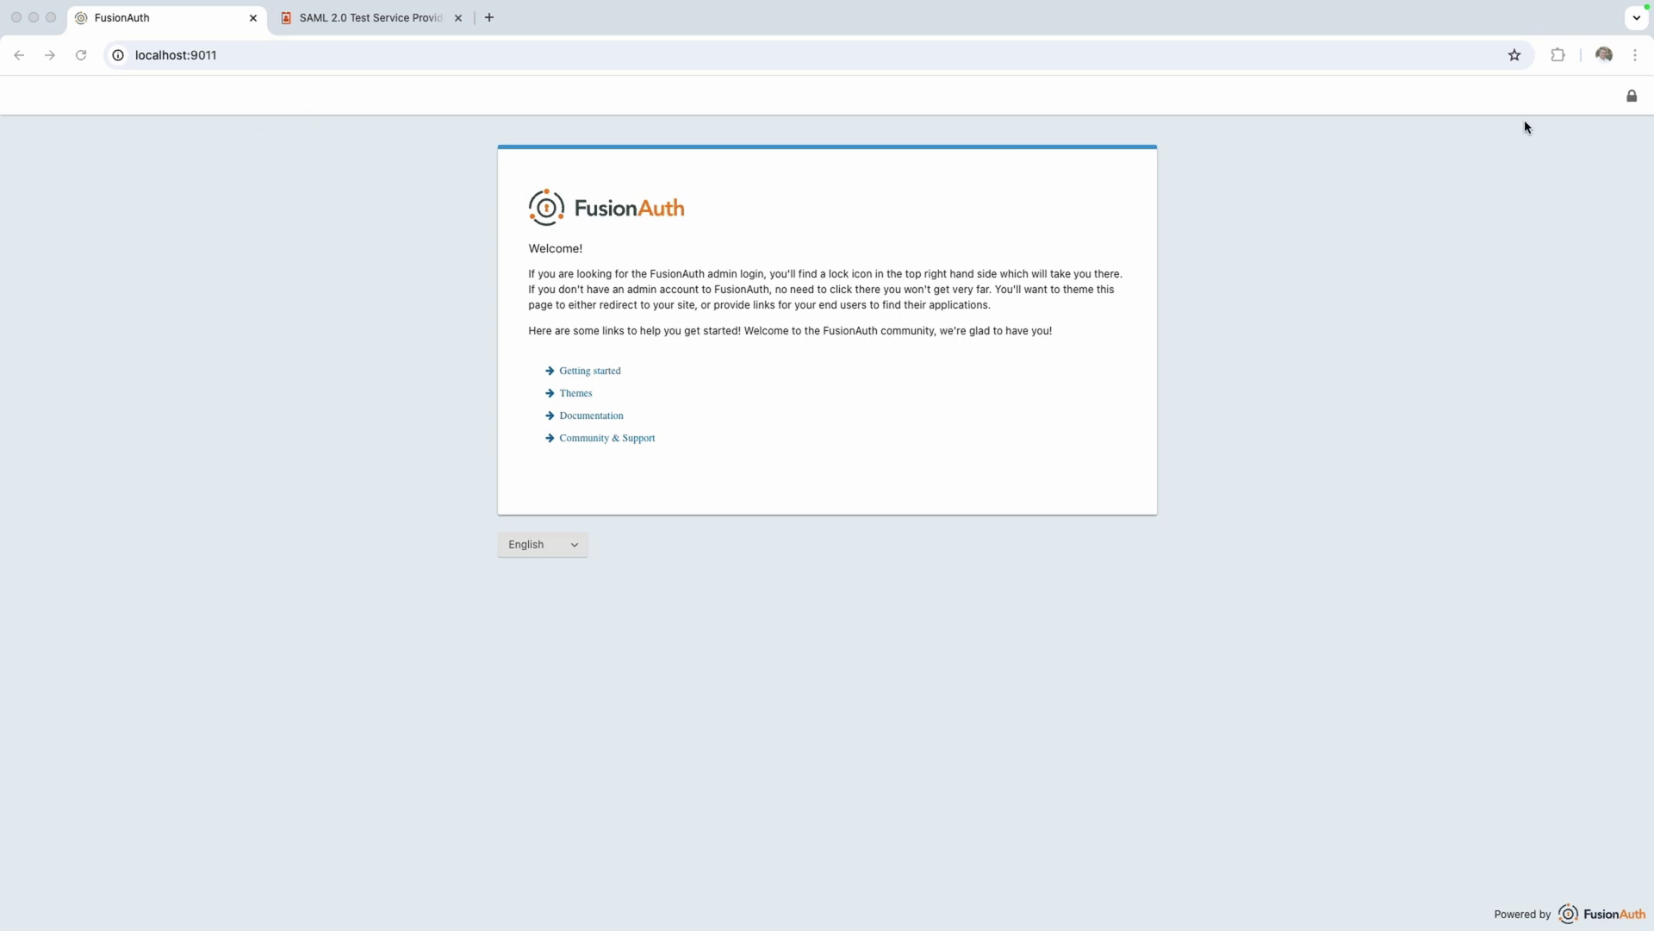
Sign in to the FusionAuth admin console with the admin e-mail address and account password
{"action": "left_click", "coordinate": [1632, 101]}
{"action": "left_click", "coordinate": [1632, 101]}
{"action": "type", "text": "admin@example.com"}
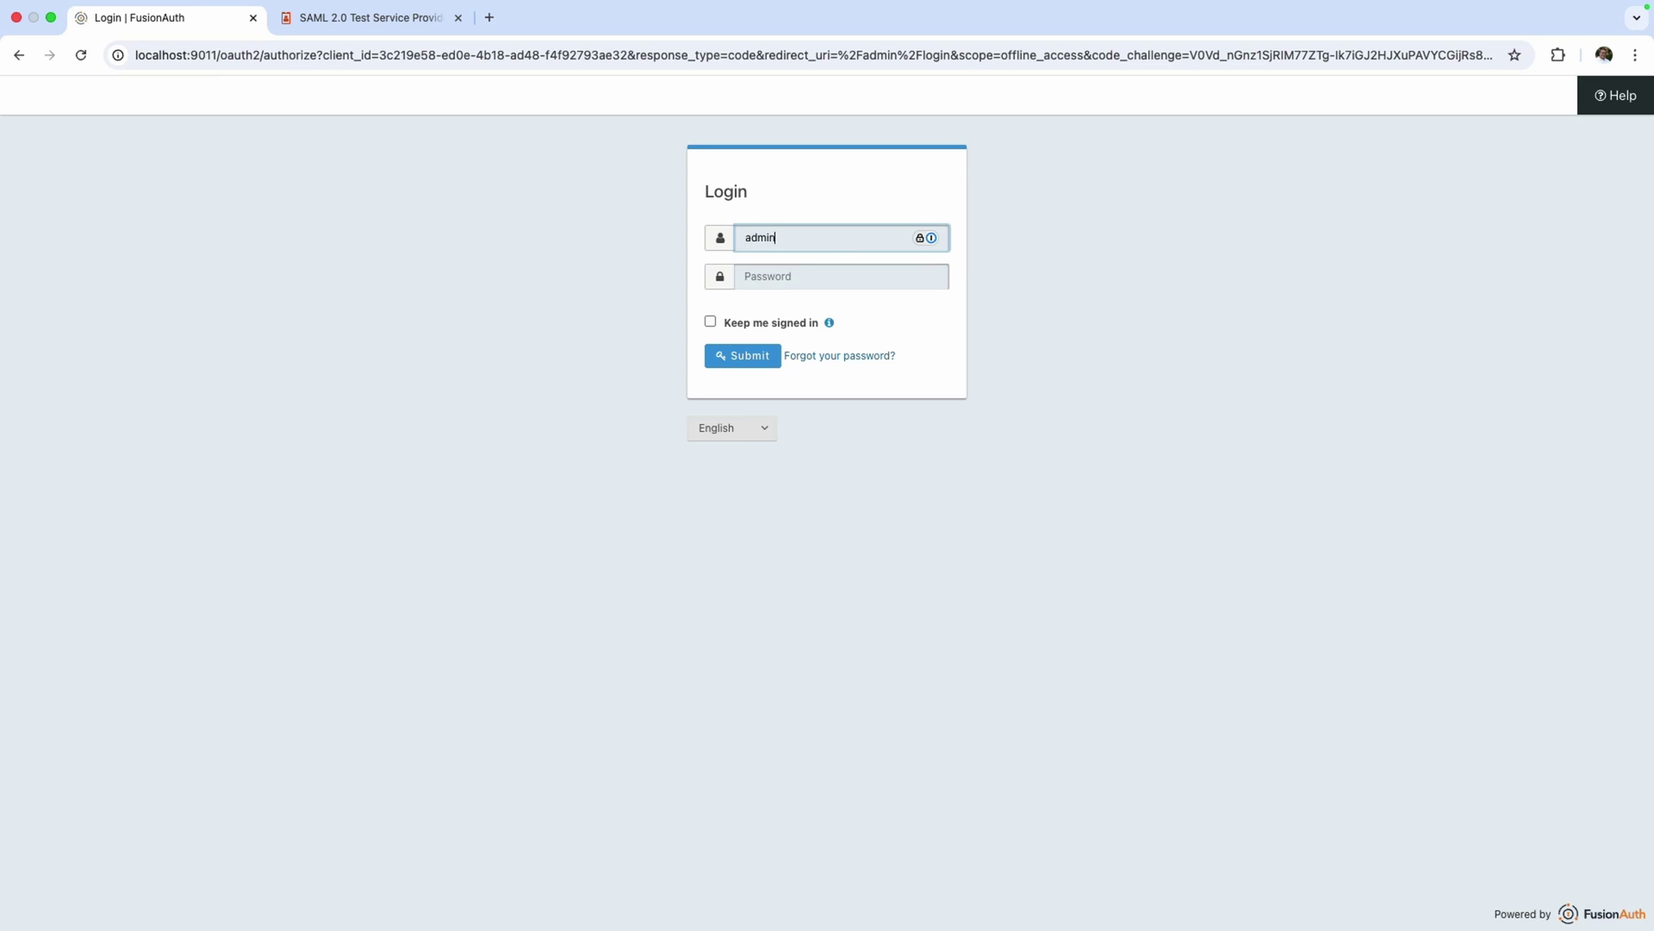
{"action": "key", "text": "Tab"}
{"action": "type", "text": "password"}
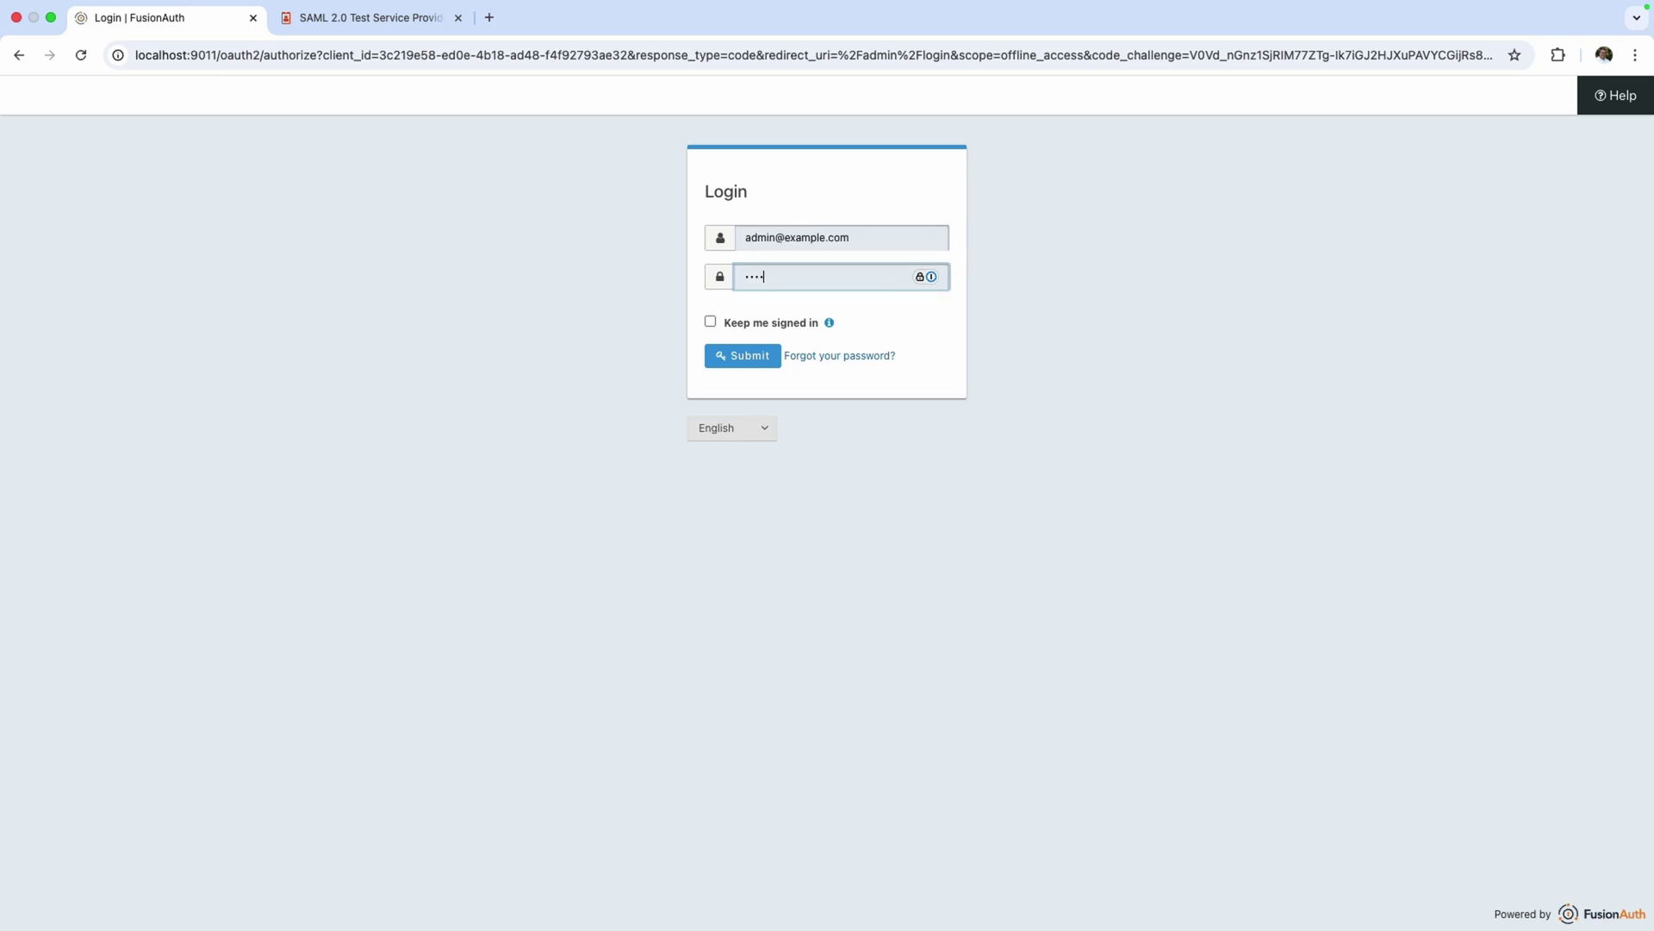
{"action": "key", "text": "Return"}
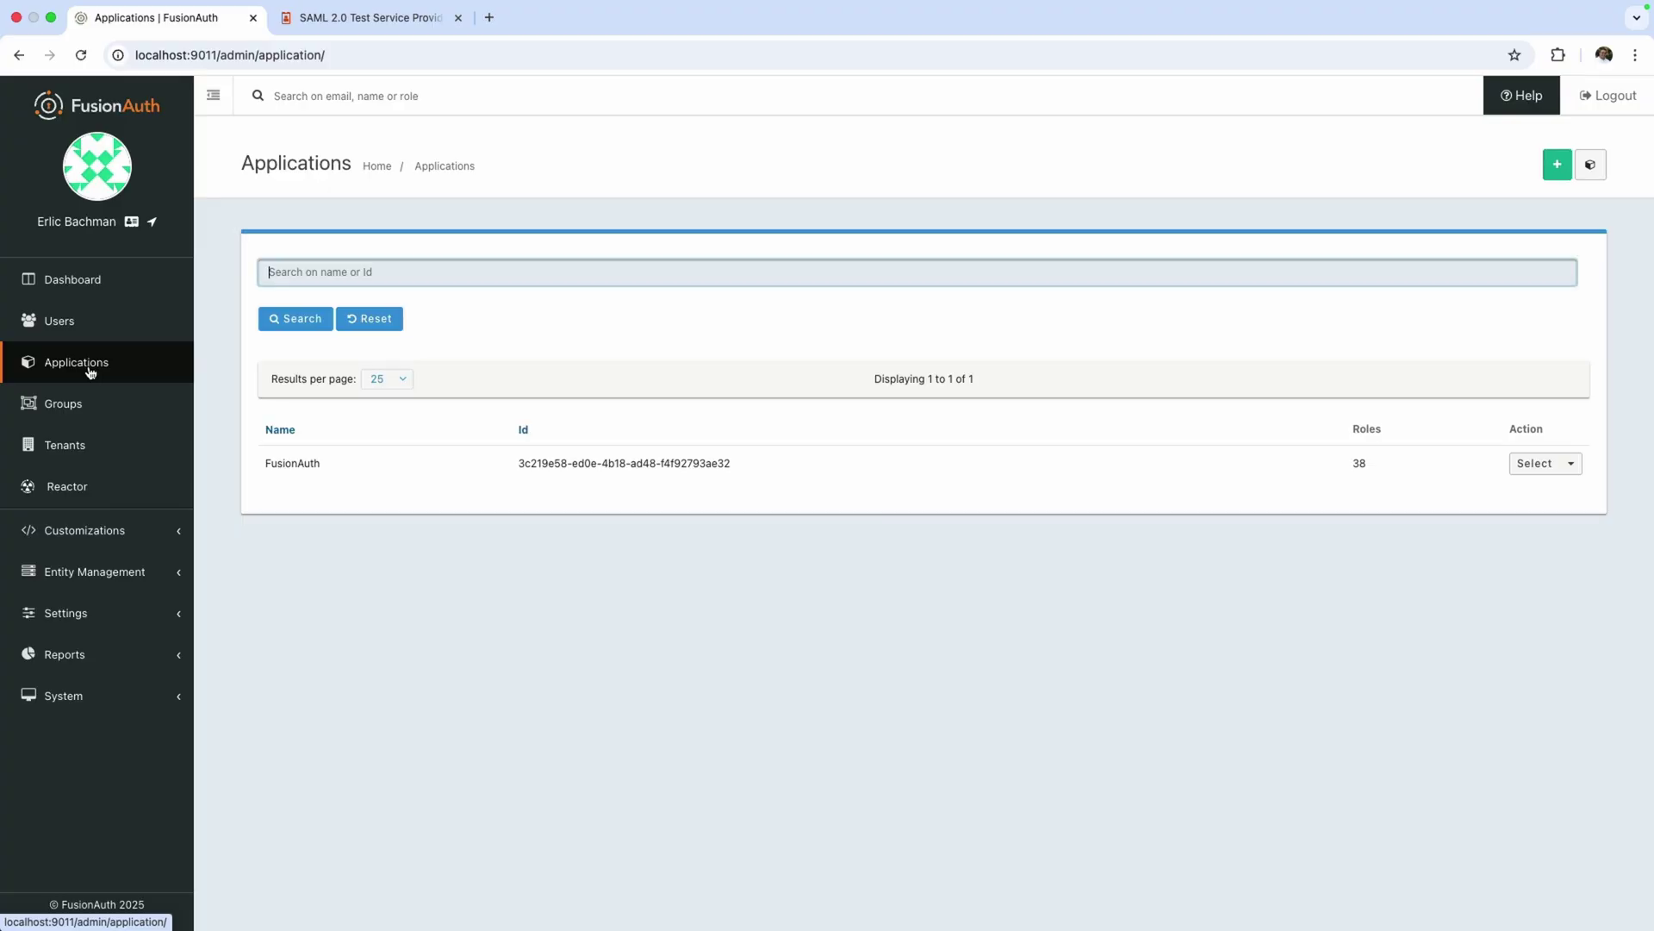
Create and save a new application named IAMShowcase Example
{"action": "left_click", "coordinate": [1567, 167]}
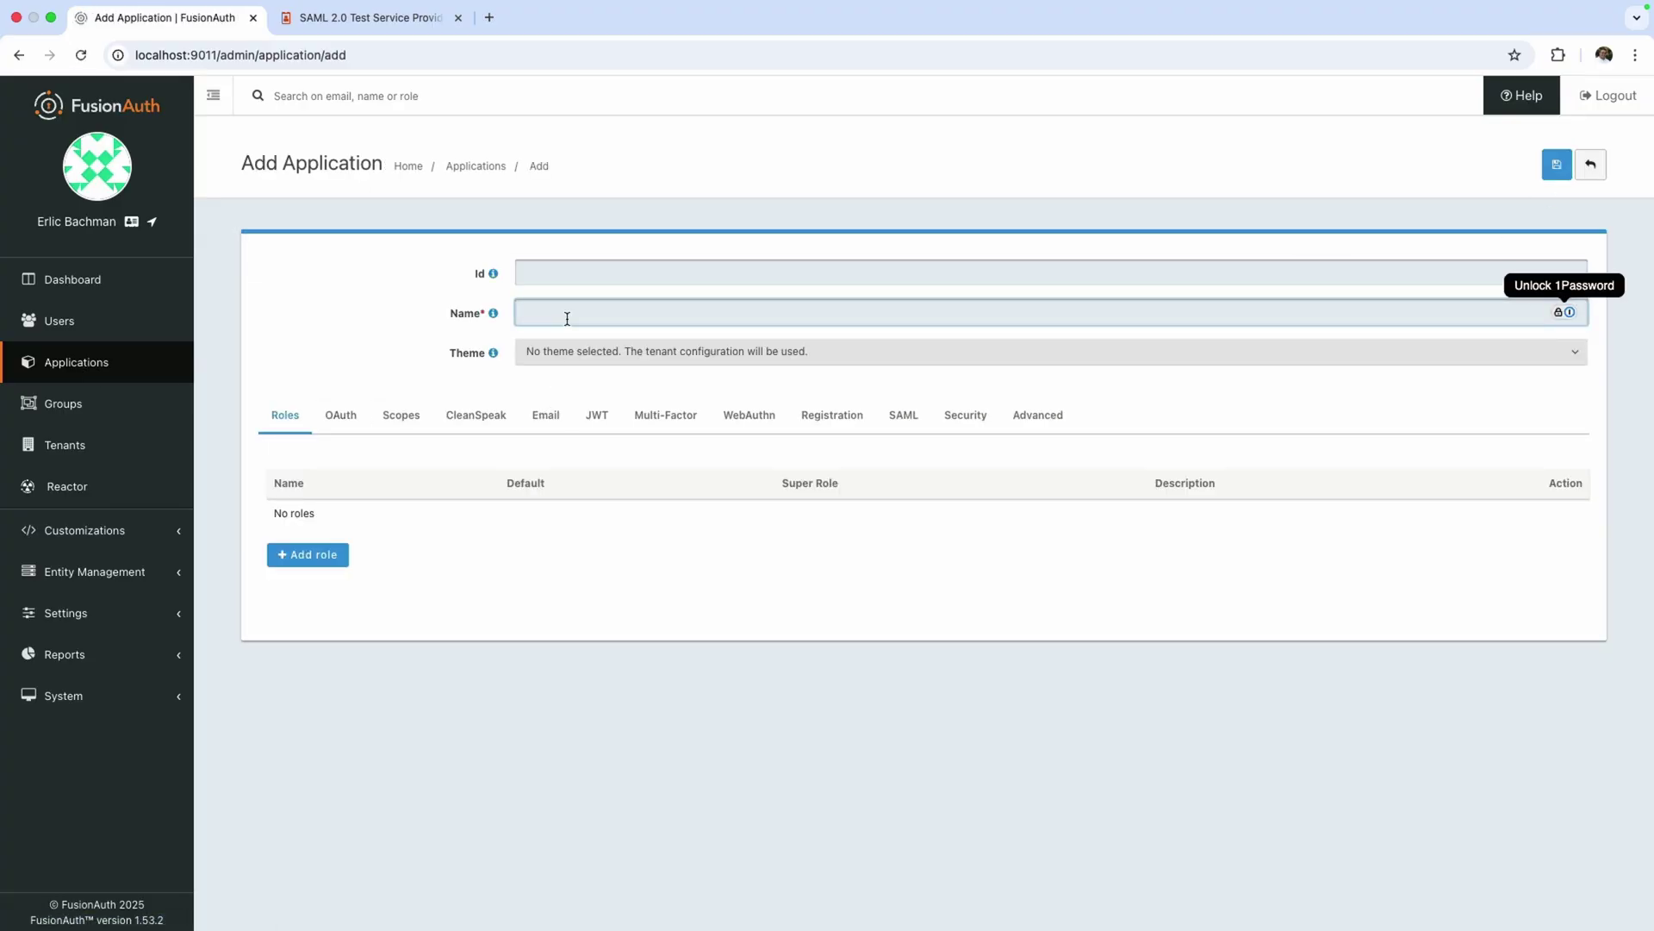
{"action": "type", "text": "IAMShow"}
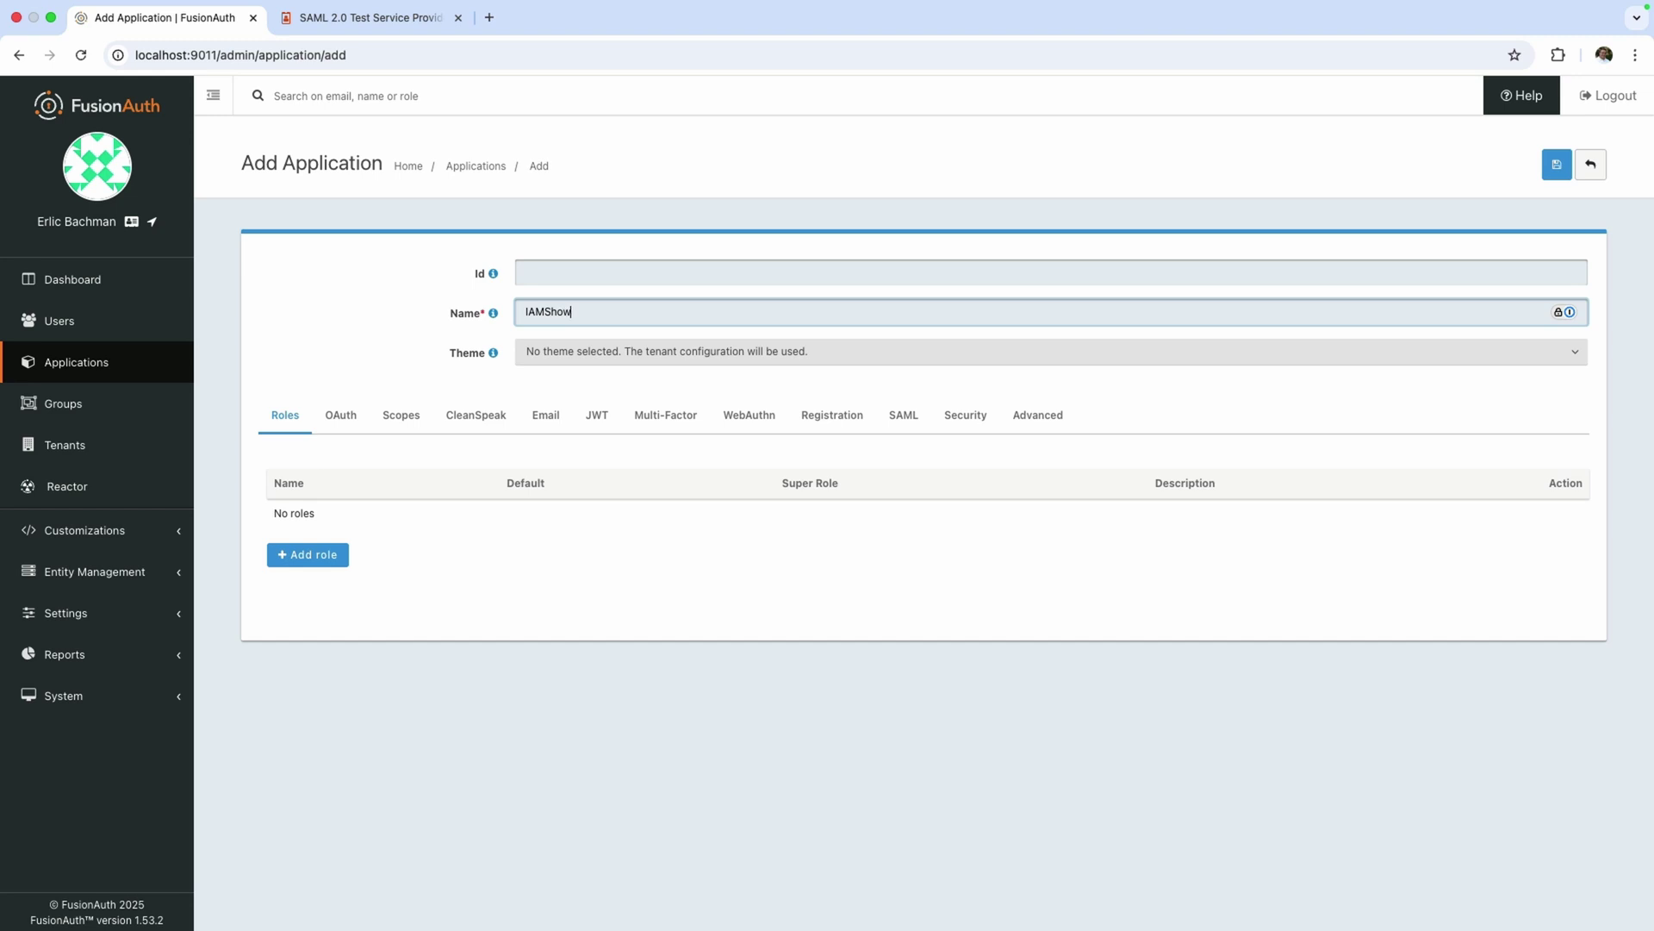
{"action": "type", "text": "case Example"}
{"action": "left_click", "coordinate": [1556, 164]}
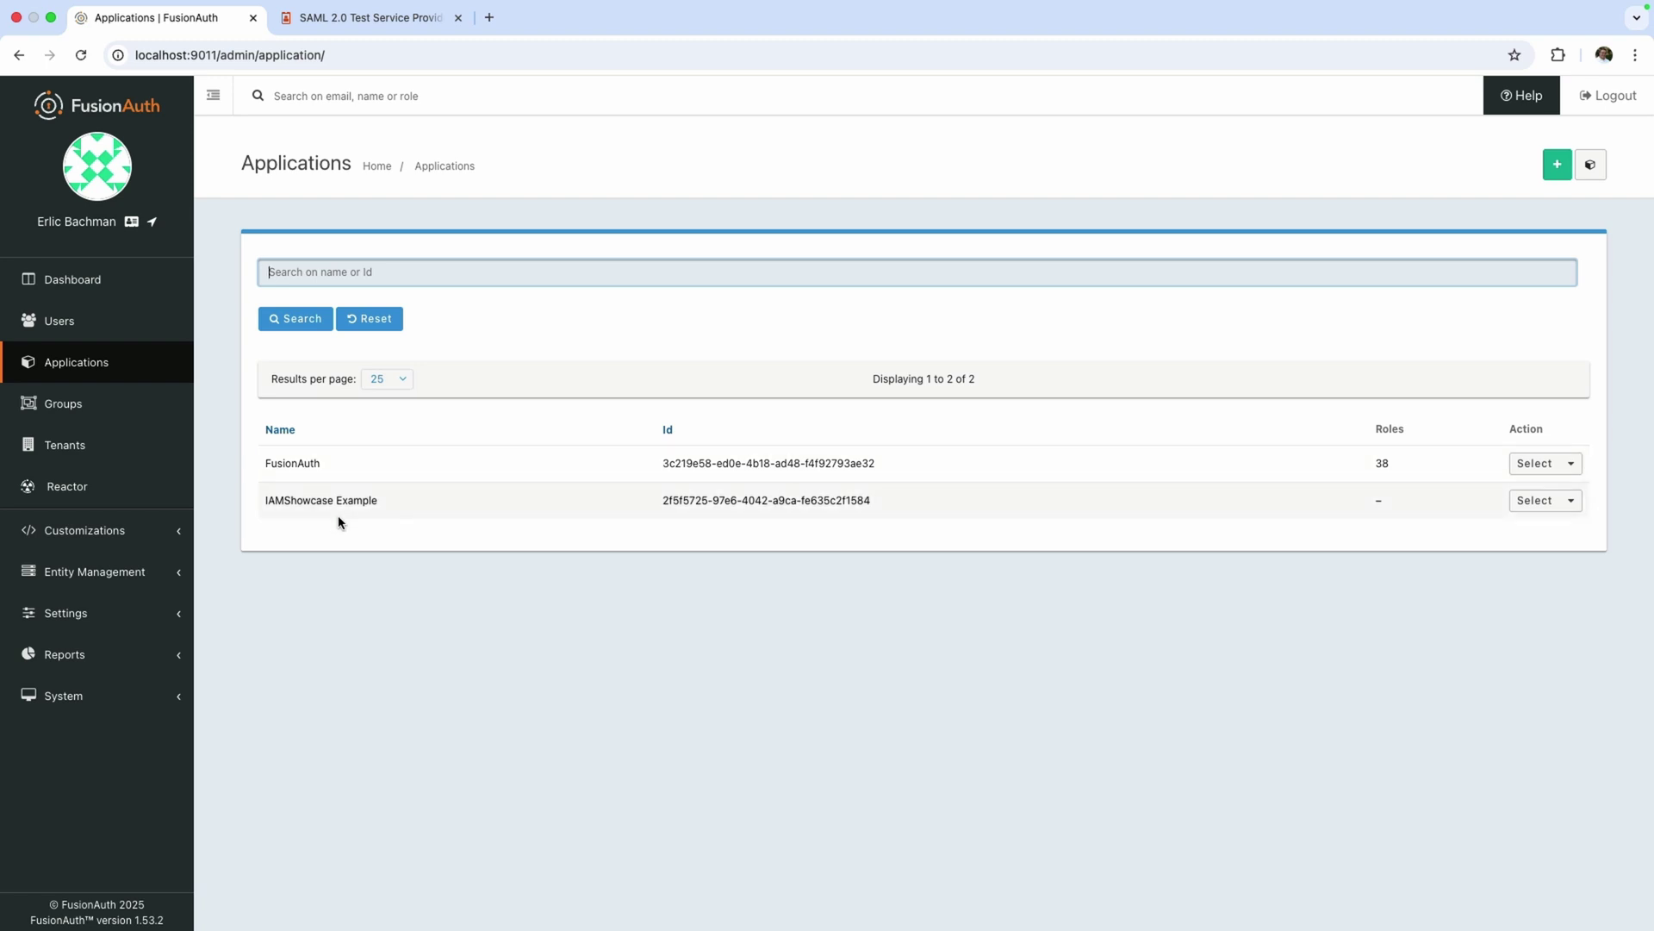
Open the service provider metadata XML from the RSA Test Service Provider's IDP initiated SSO instructions
{"action": "key", "text": "super+Tab"}
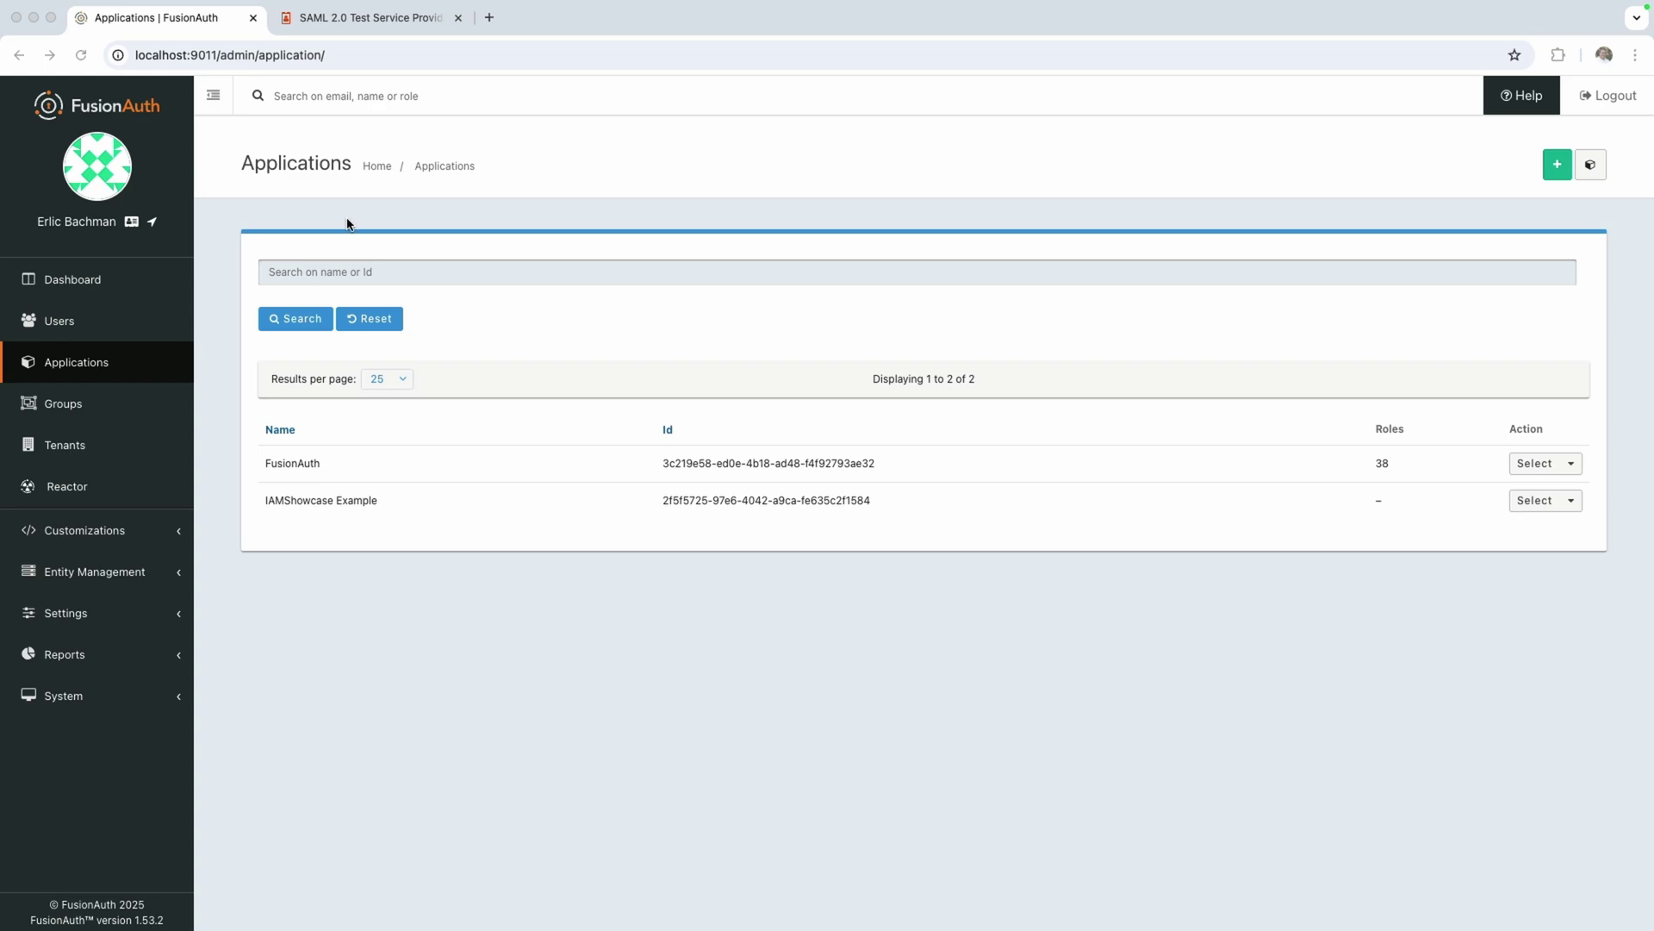
{"action": "left_click", "coordinate": [354, 19]}
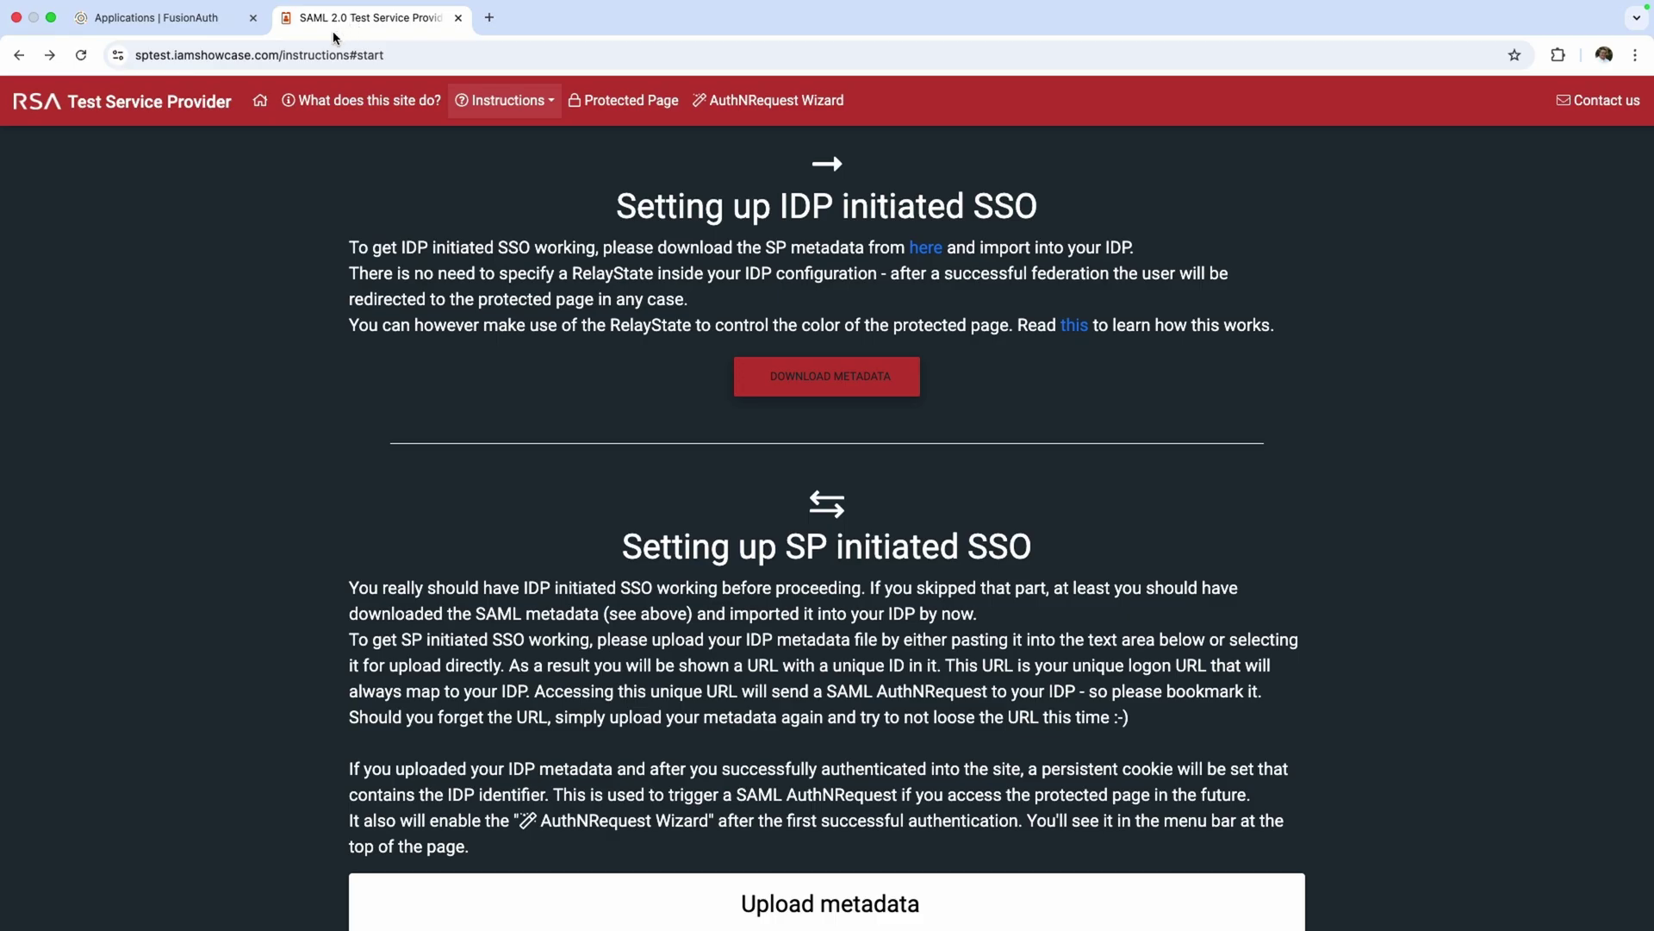
{"action": "left_click", "coordinate": [831, 384]}
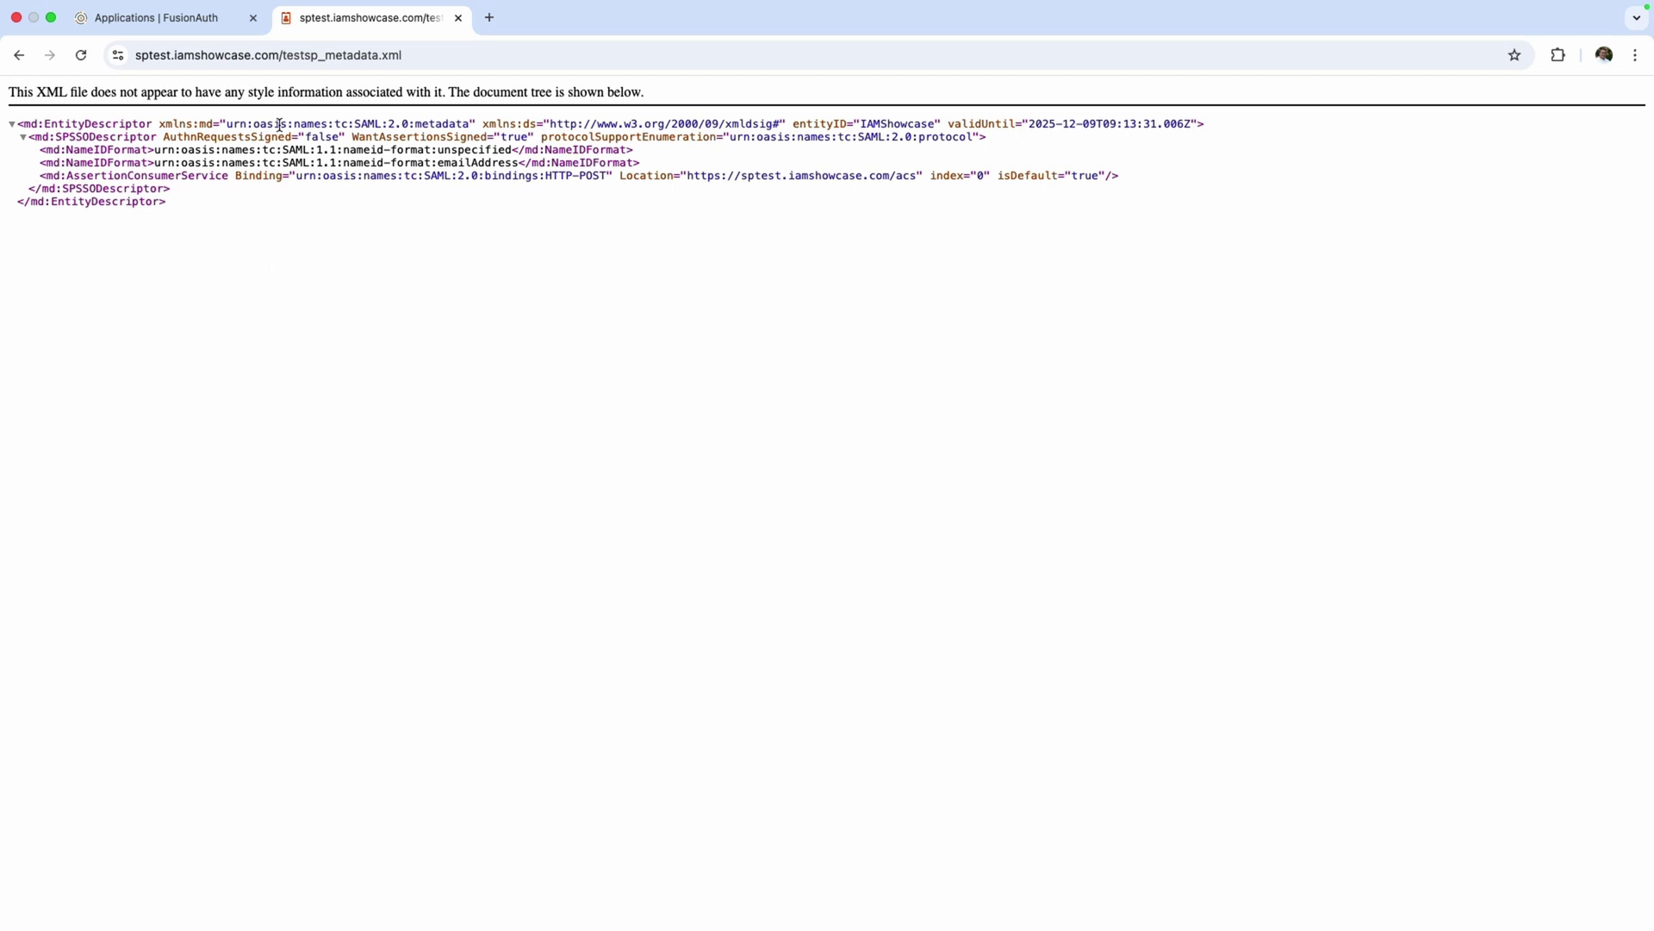
Return to FusionAuth, edit the IAMShowcase Example application and enable SAML for it
{"action": "left_click", "coordinate": [194, 15]}
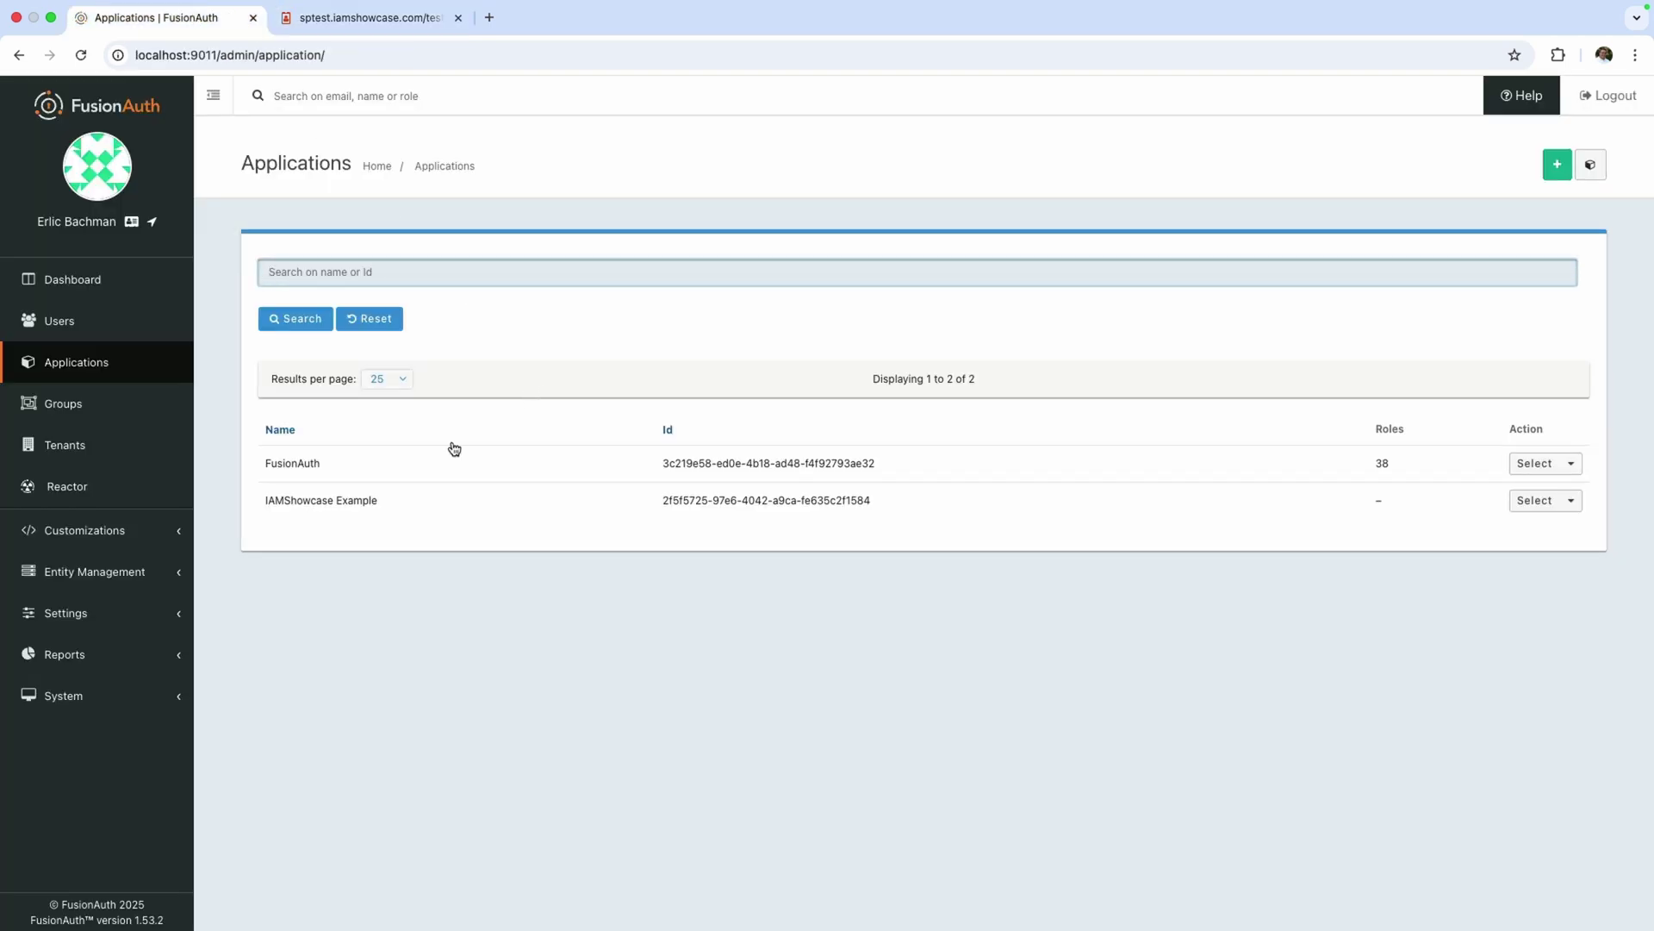
{"action": "left_click", "coordinate": [1531, 508]}
{"action": "left_click", "coordinate": [1489, 528]}
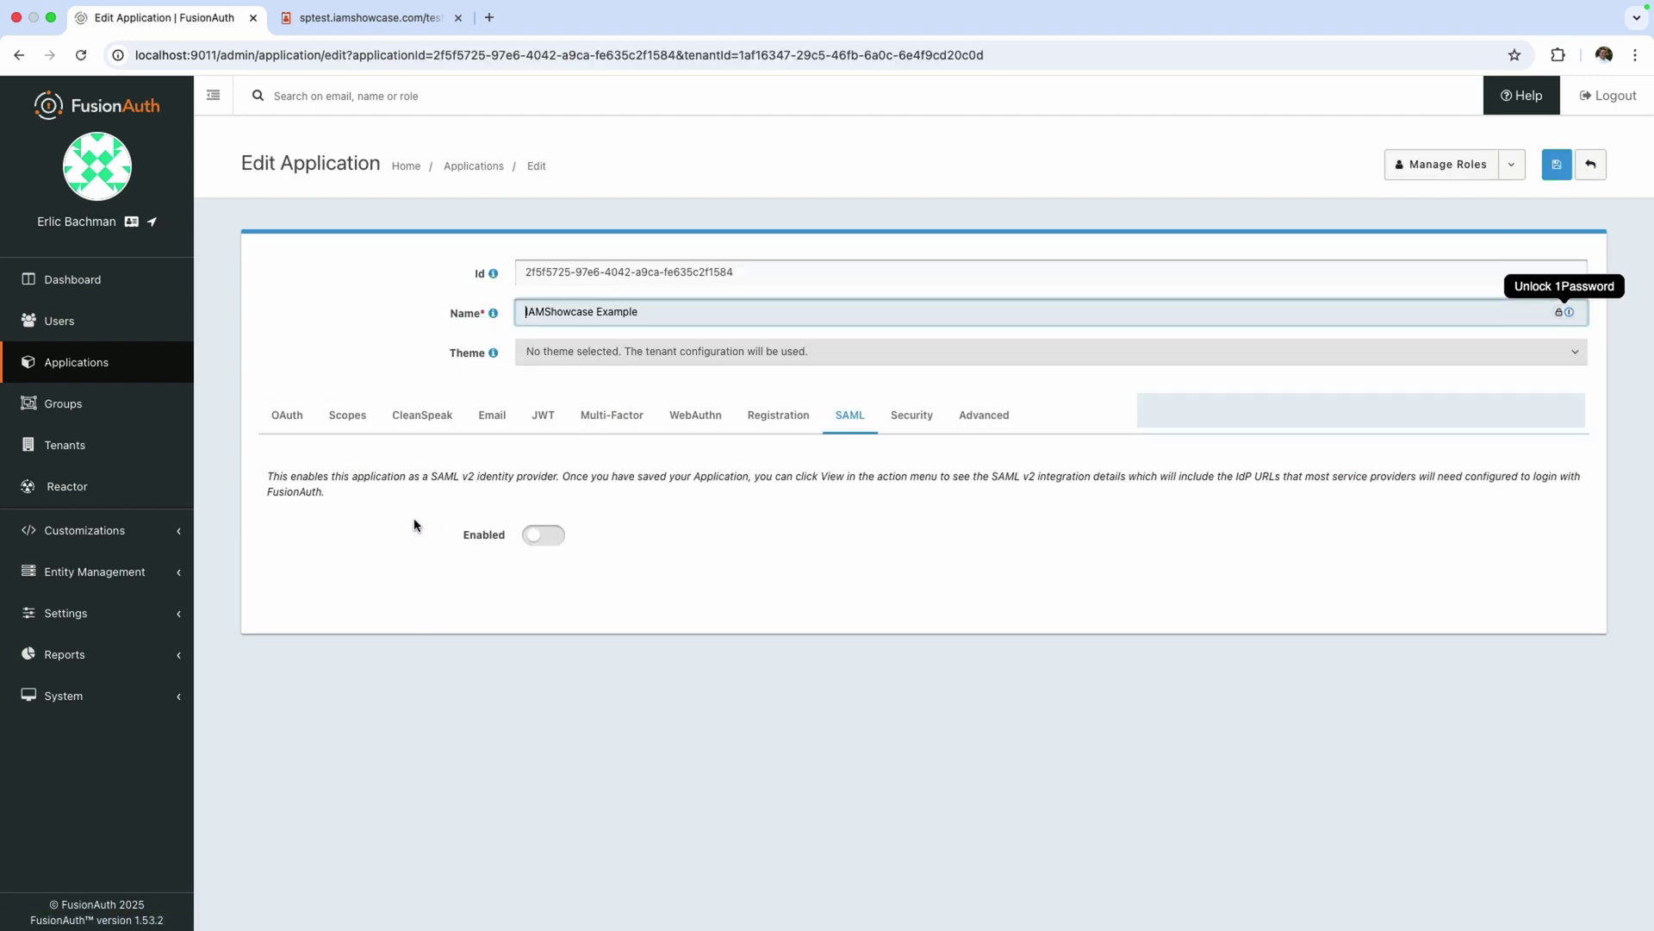
{"action": "left_click", "coordinate": [855, 423]}
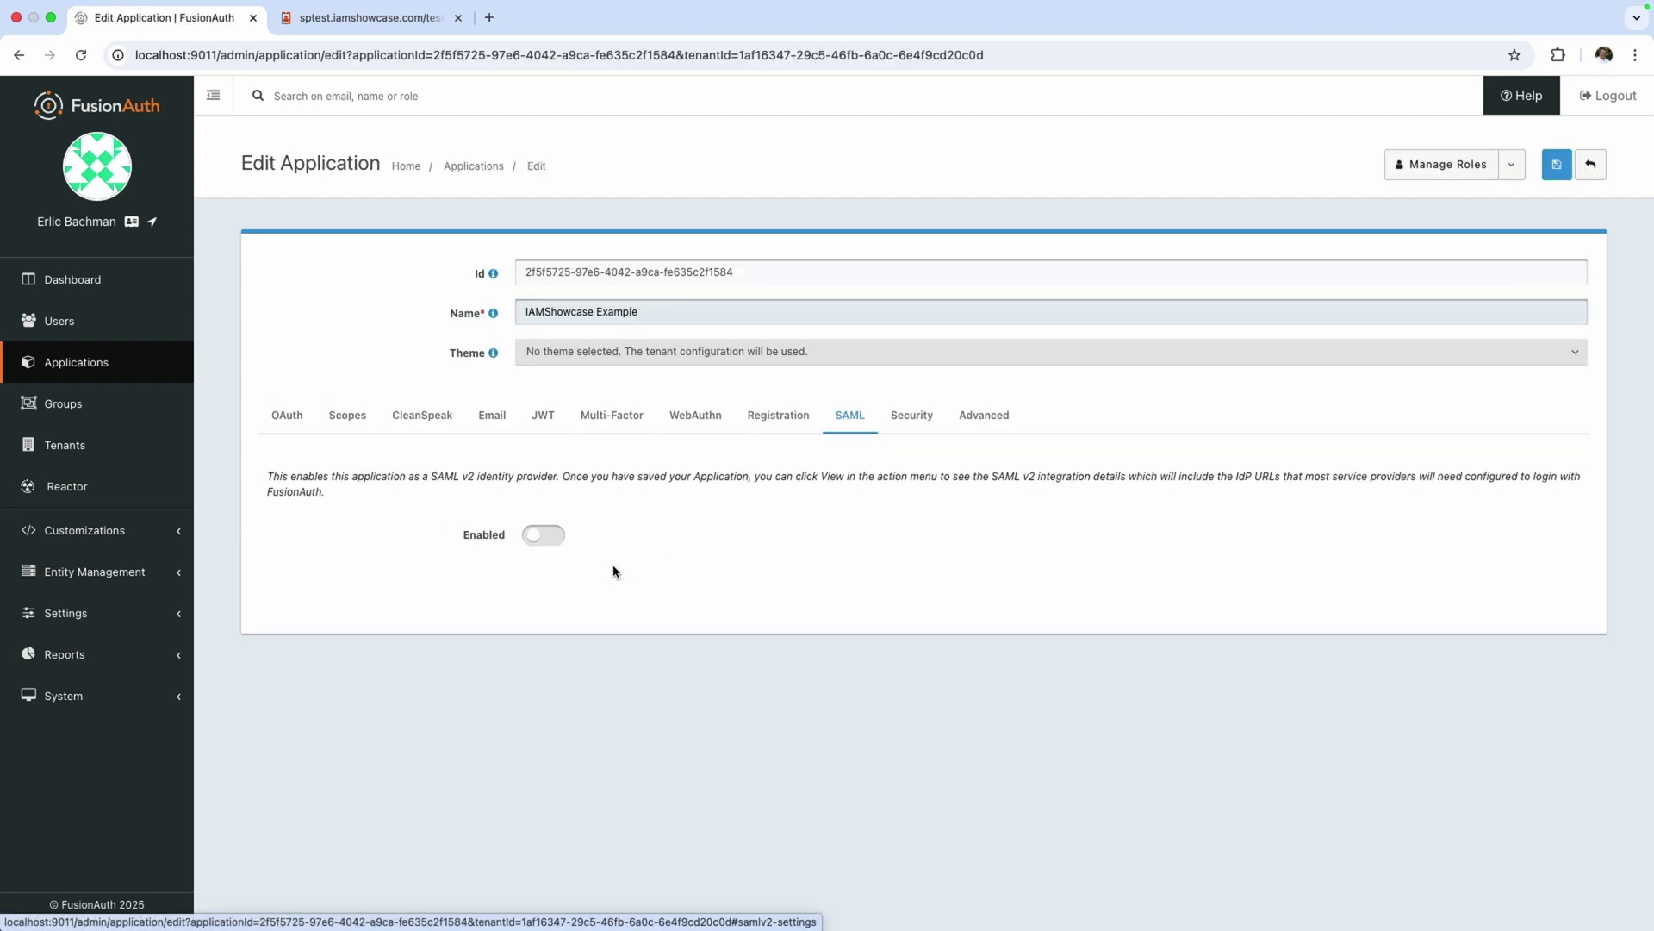
{"action": "left_click", "coordinate": [554, 540]}
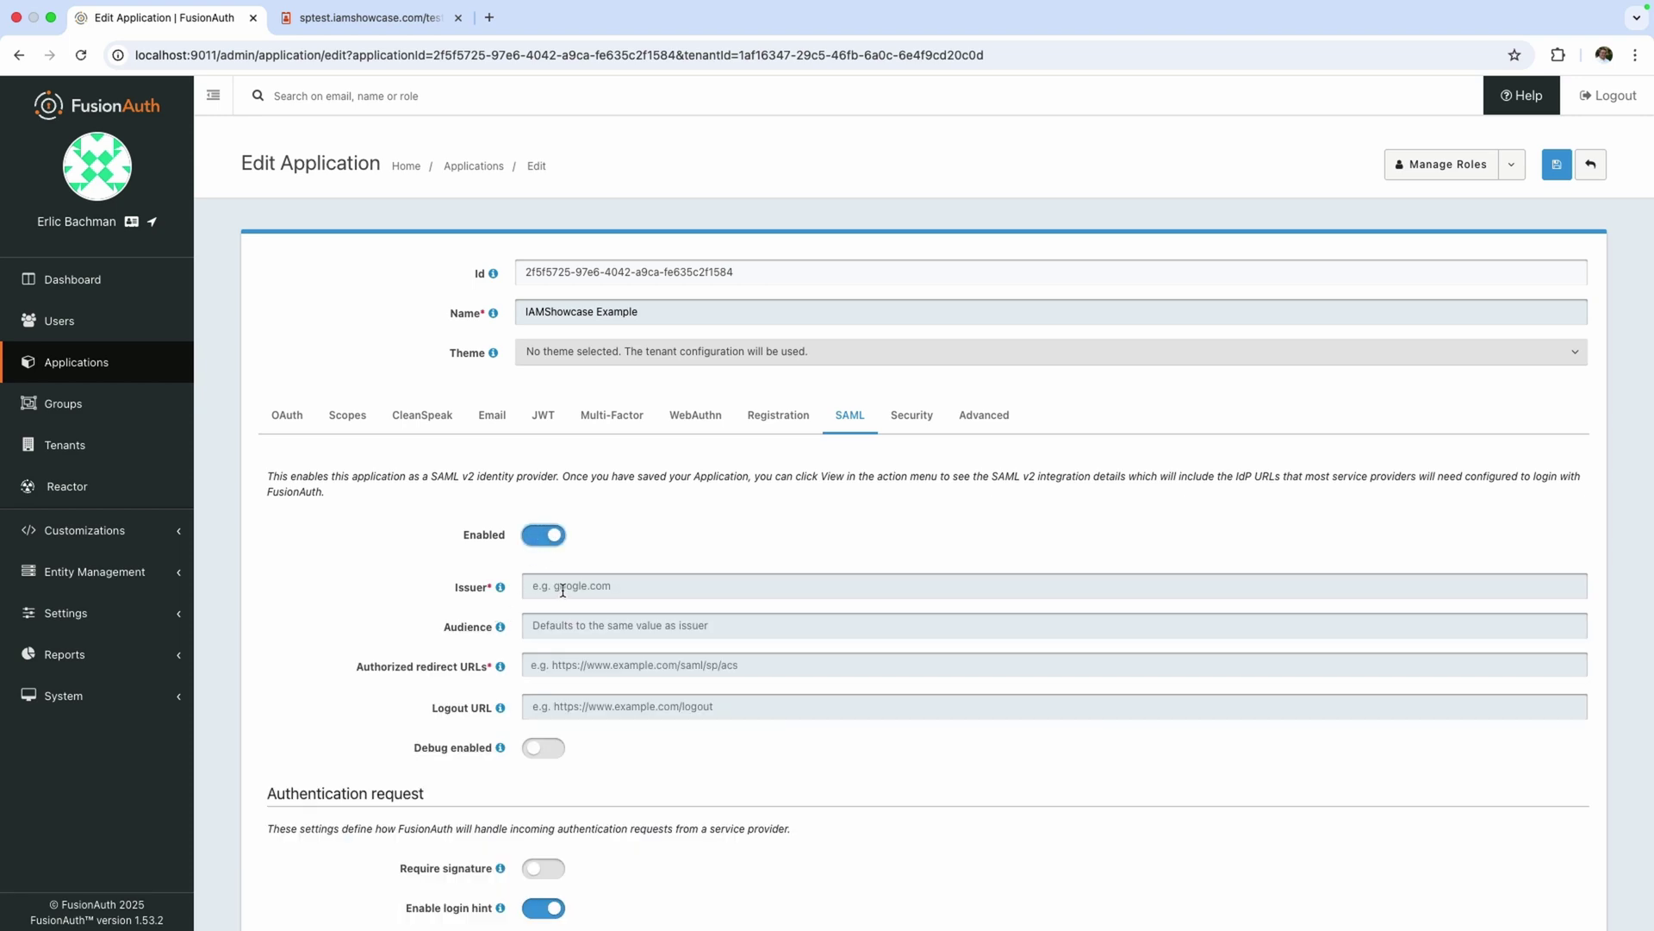
Look up the entityID in the service provider metadata and set the application's SAML issuer to IAMShowcase
{"action": "left_click", "coordinate": [385, 18]}
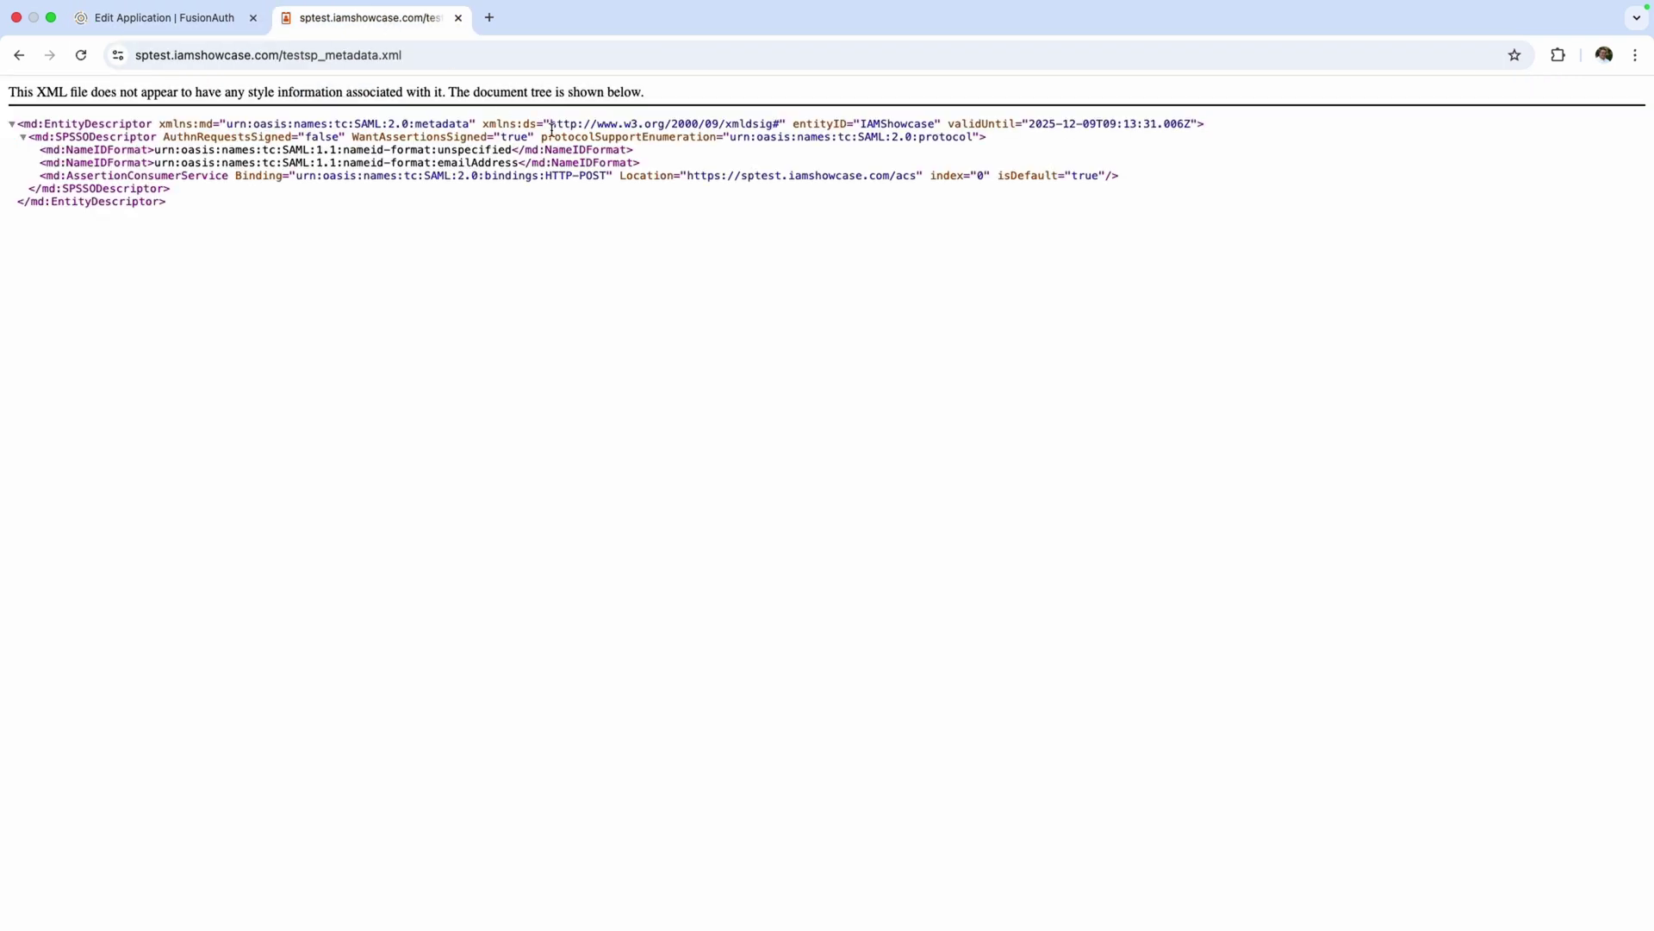
{"action": "left_click_drag", "start_coordinate": [793, 124], "coordinate": [933, 126]}
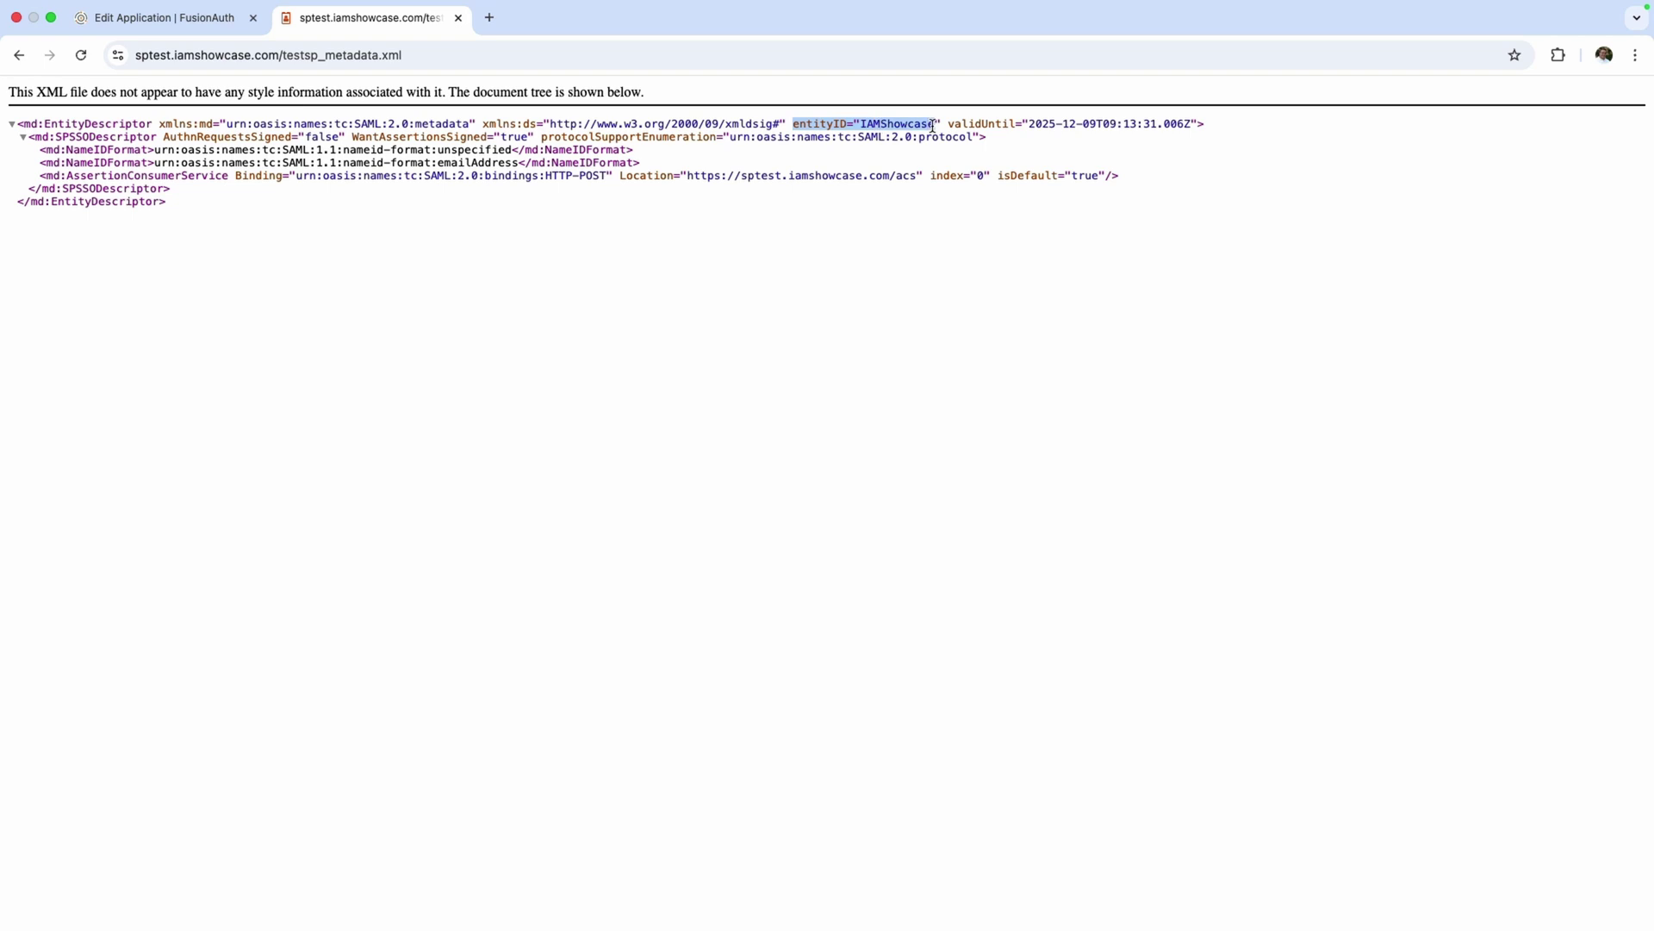
{"action": "double_click", "coordinate": [915, 126]}
{"action": "left_click", "coordinate": [210, 18]}
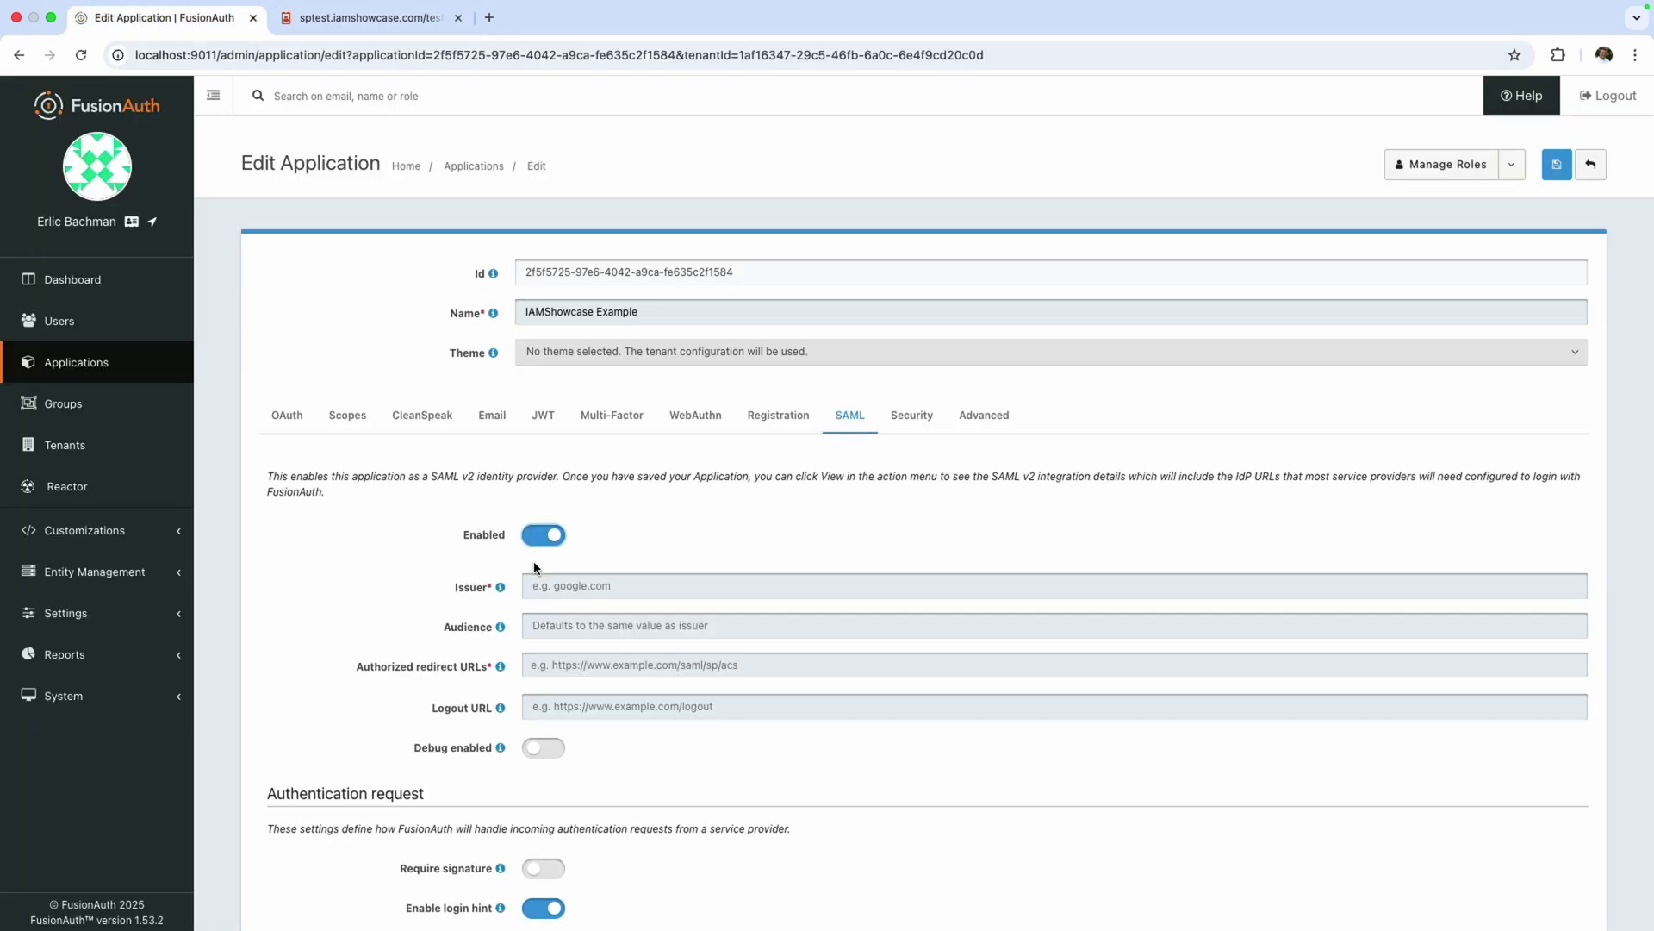
{"action": "left_click", "coordinate": [546, 586]}
{"action": "type", "text": "IAMShowcase"}
{"action": "left_click", "coordinate": [563, 663]}
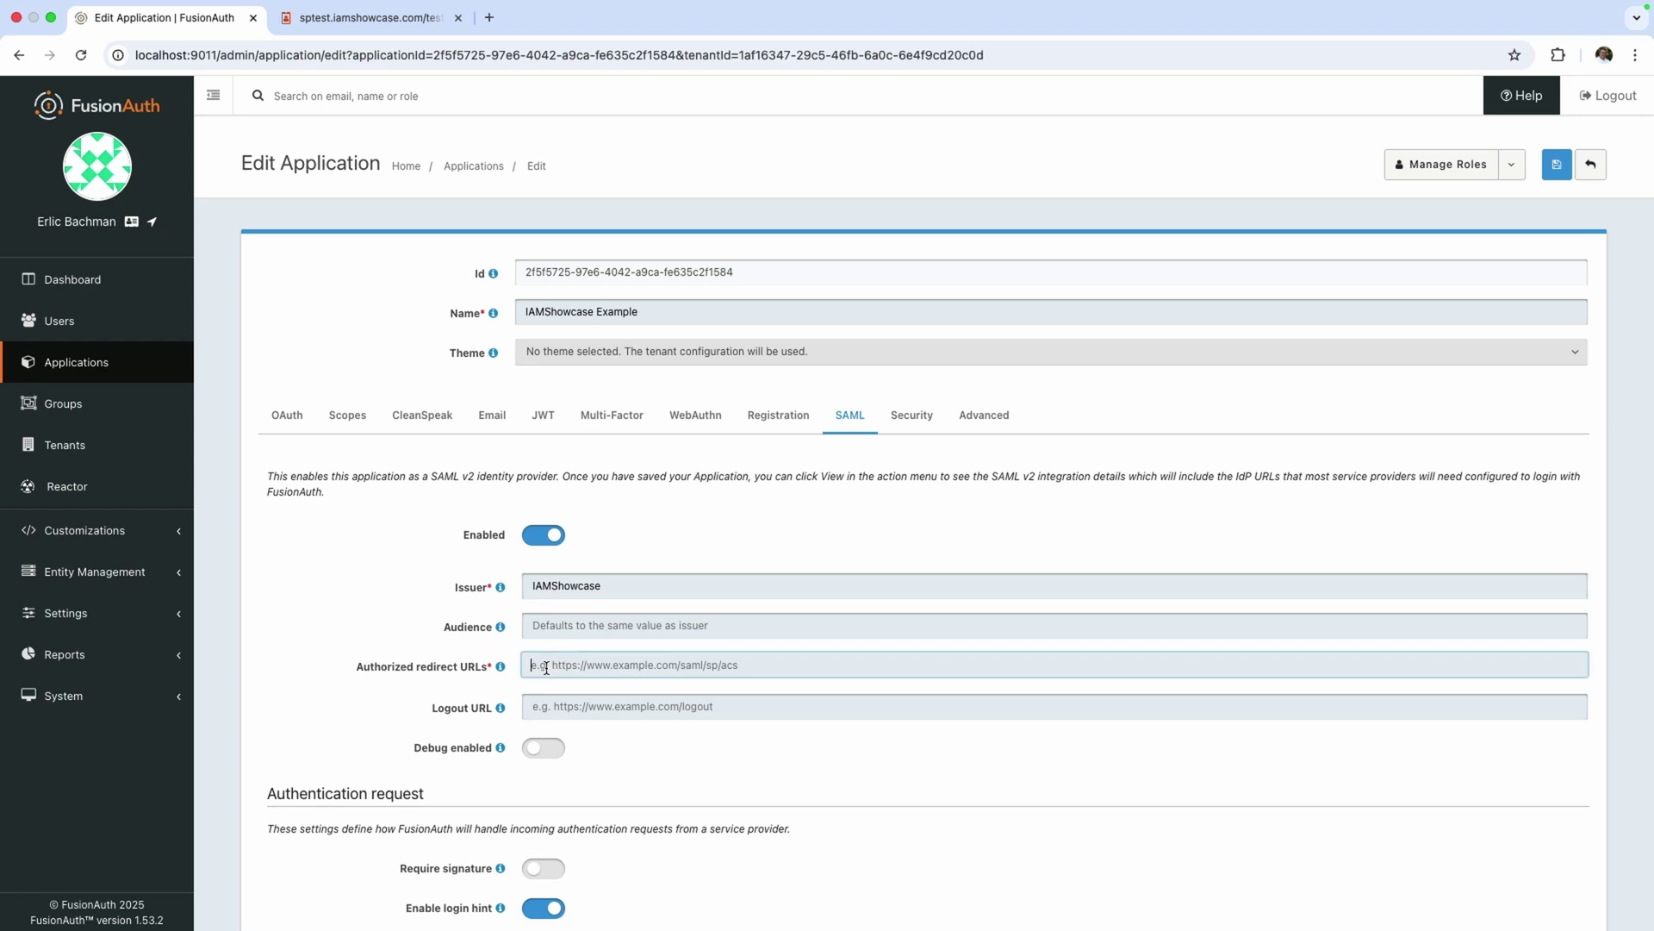
{"action": "left_click", "coordinate": [410, 18]}
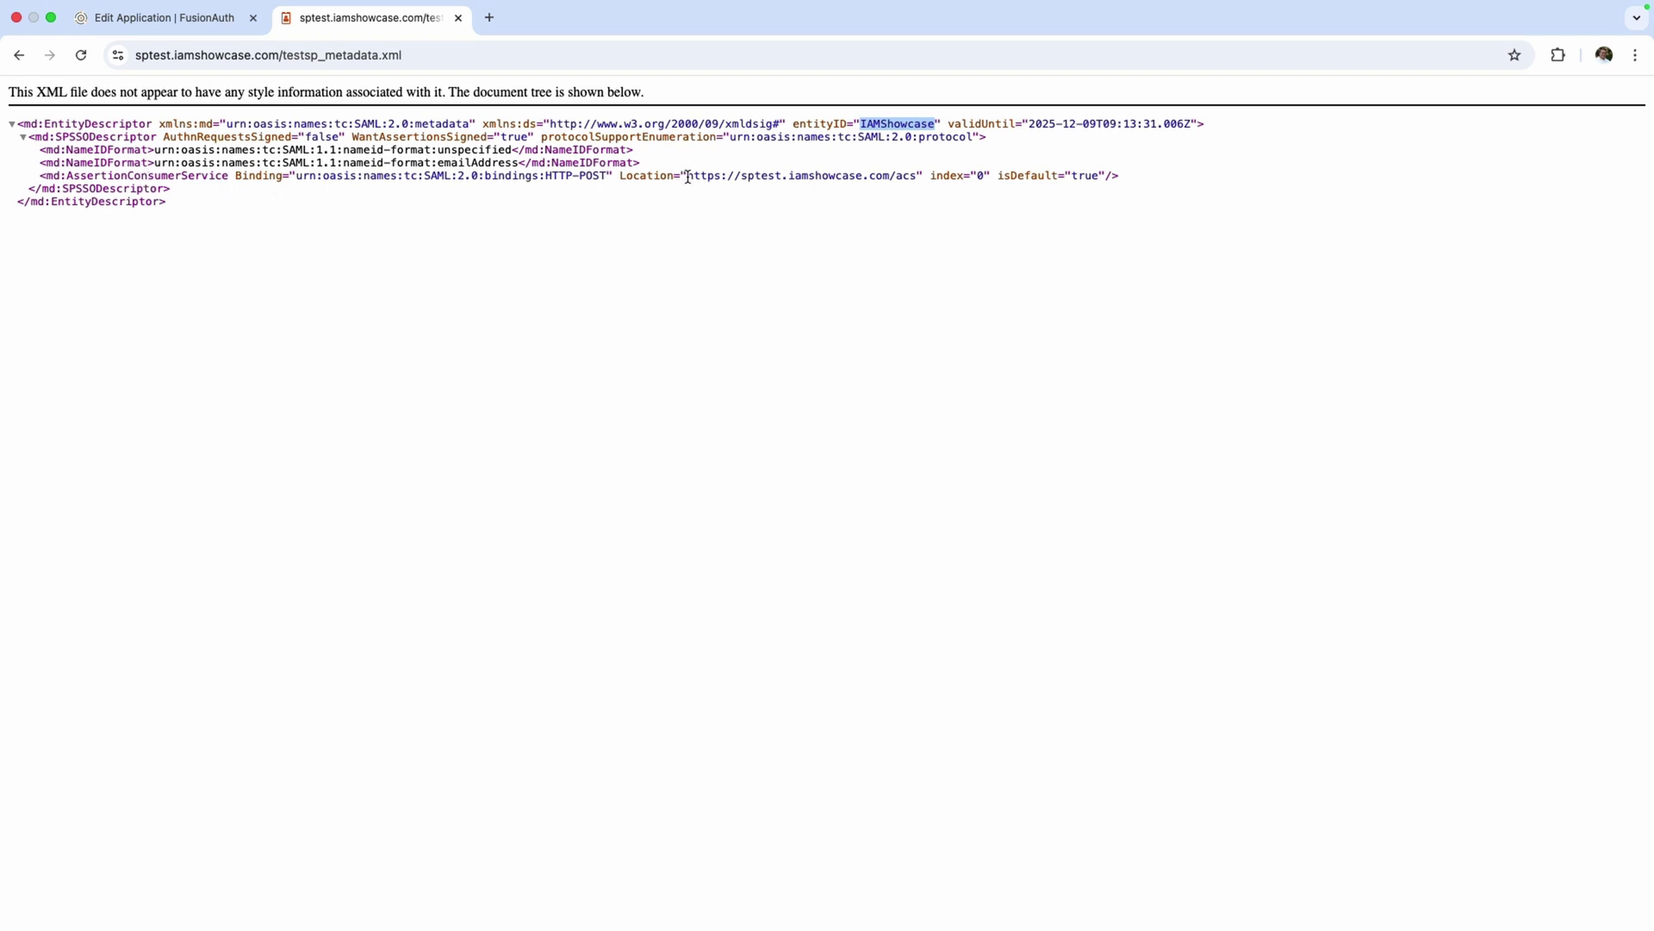
{"action": "left_click_drag", "start_coordinate": [687, 176], "coordinate": [914, 180]}
{"action": "key", "text": "super+c"}
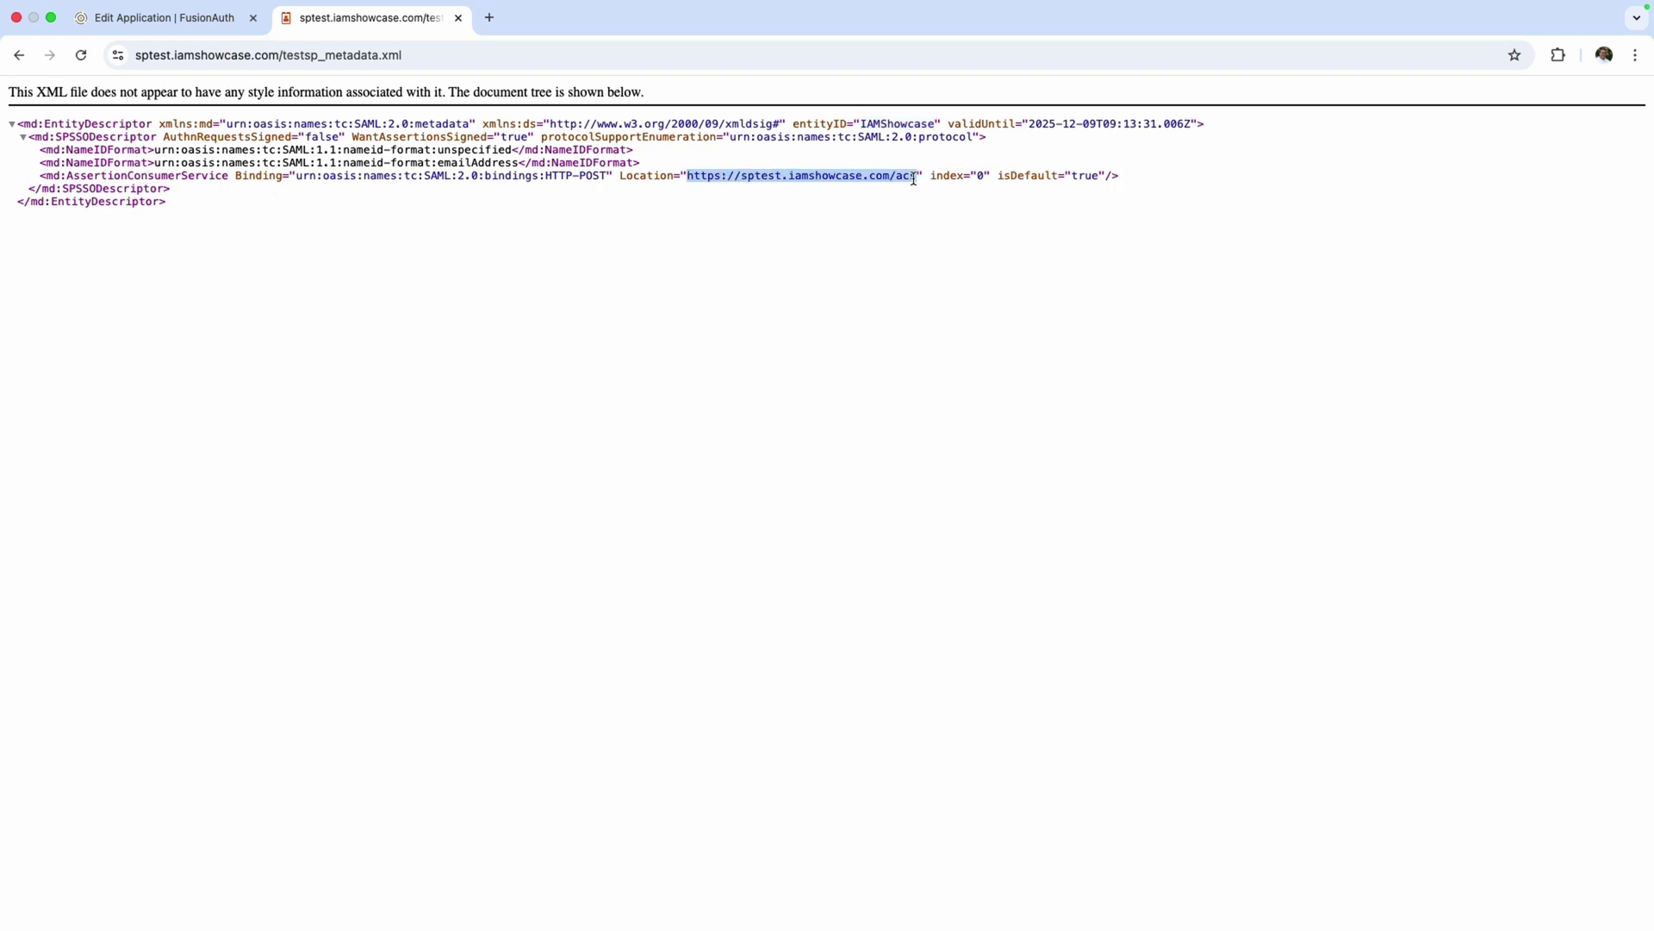
{"action": "left_click", "coordinate": [226, 22]}
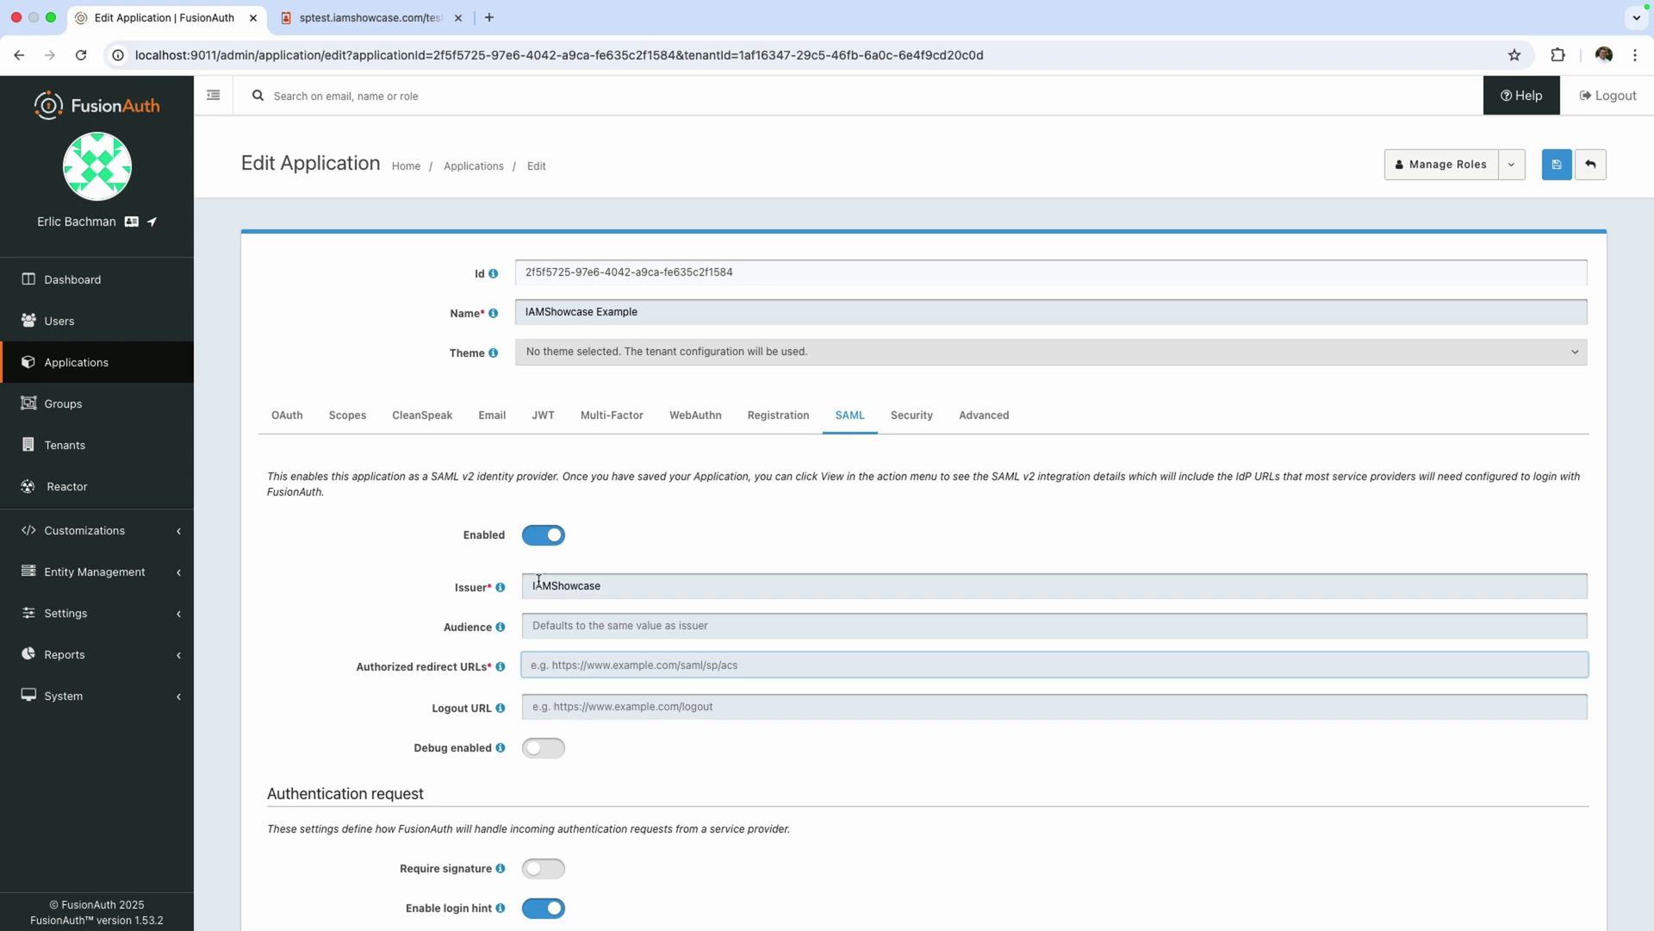
{"action": "key", "text": "super+v"}
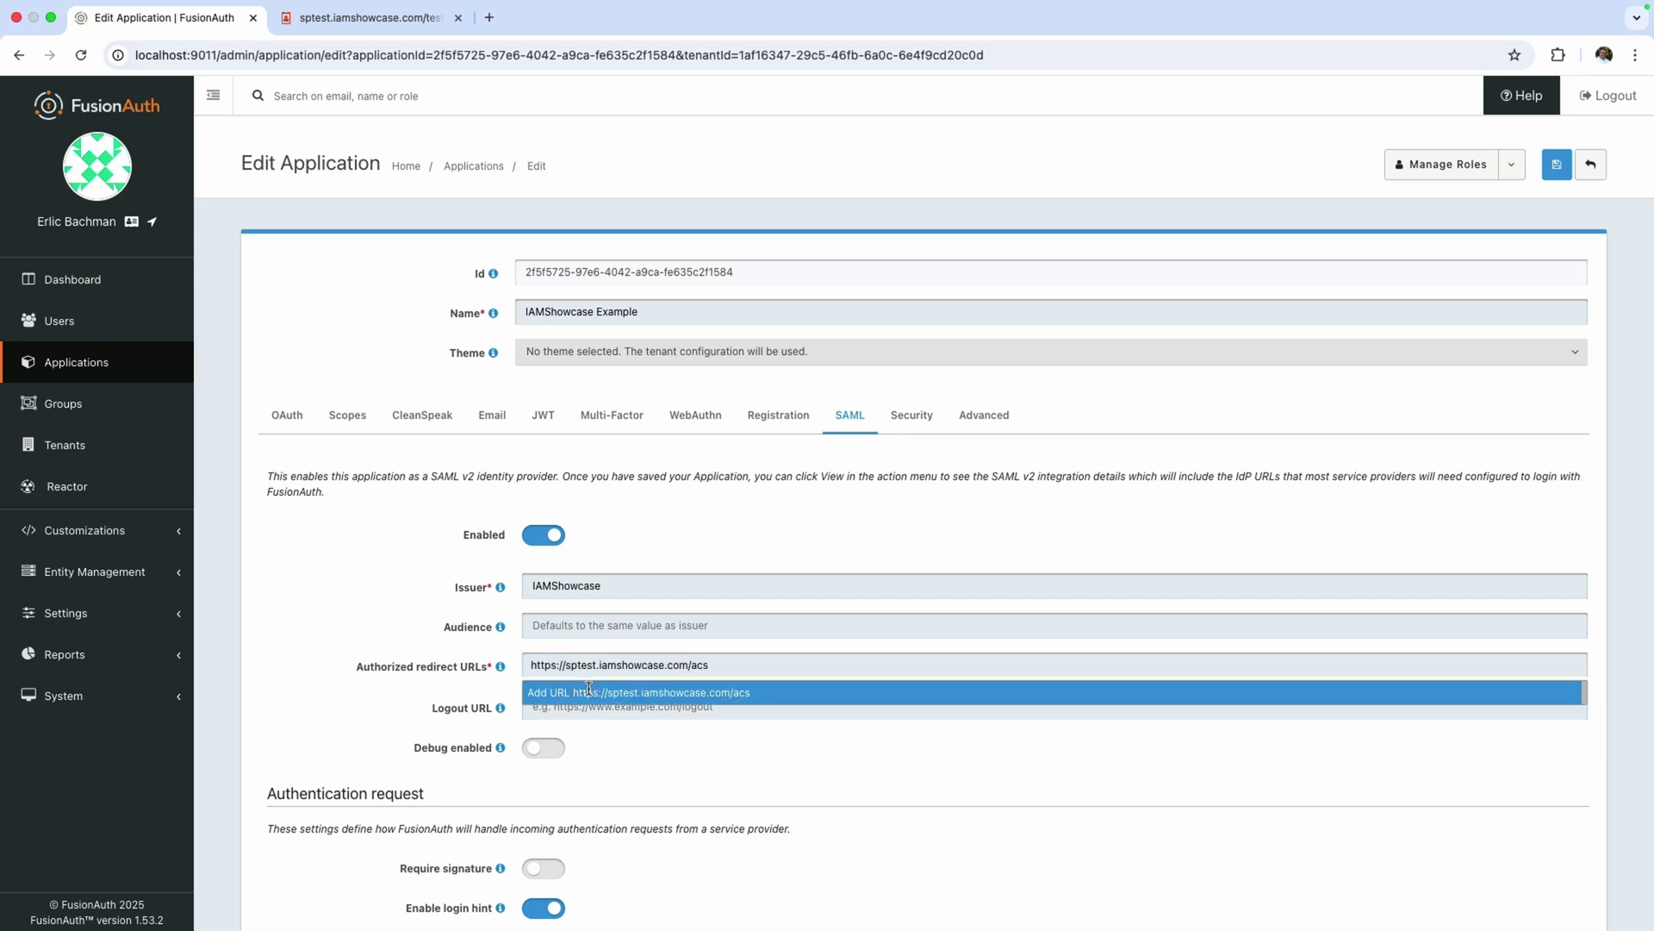
{"action": "left_click", "coordinate": [589, 689]}
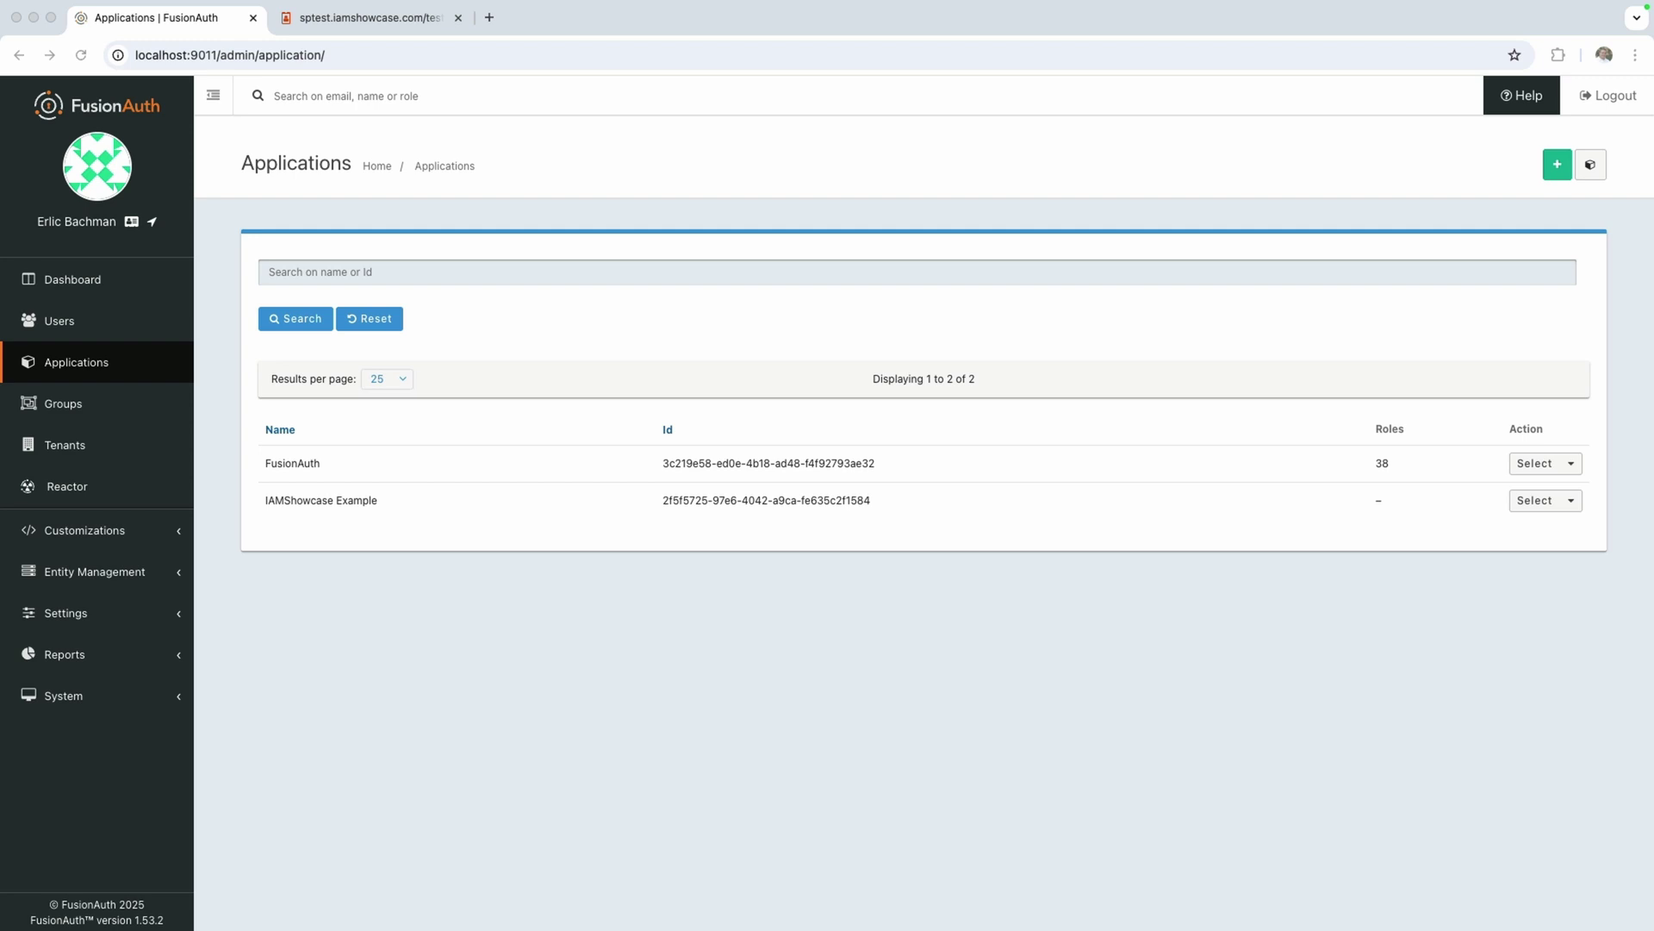
Open the non-admin user's account and add and save a registration for the IAMShowcase Example application
{"action": "left_click", "coordinate": [60, 322]}
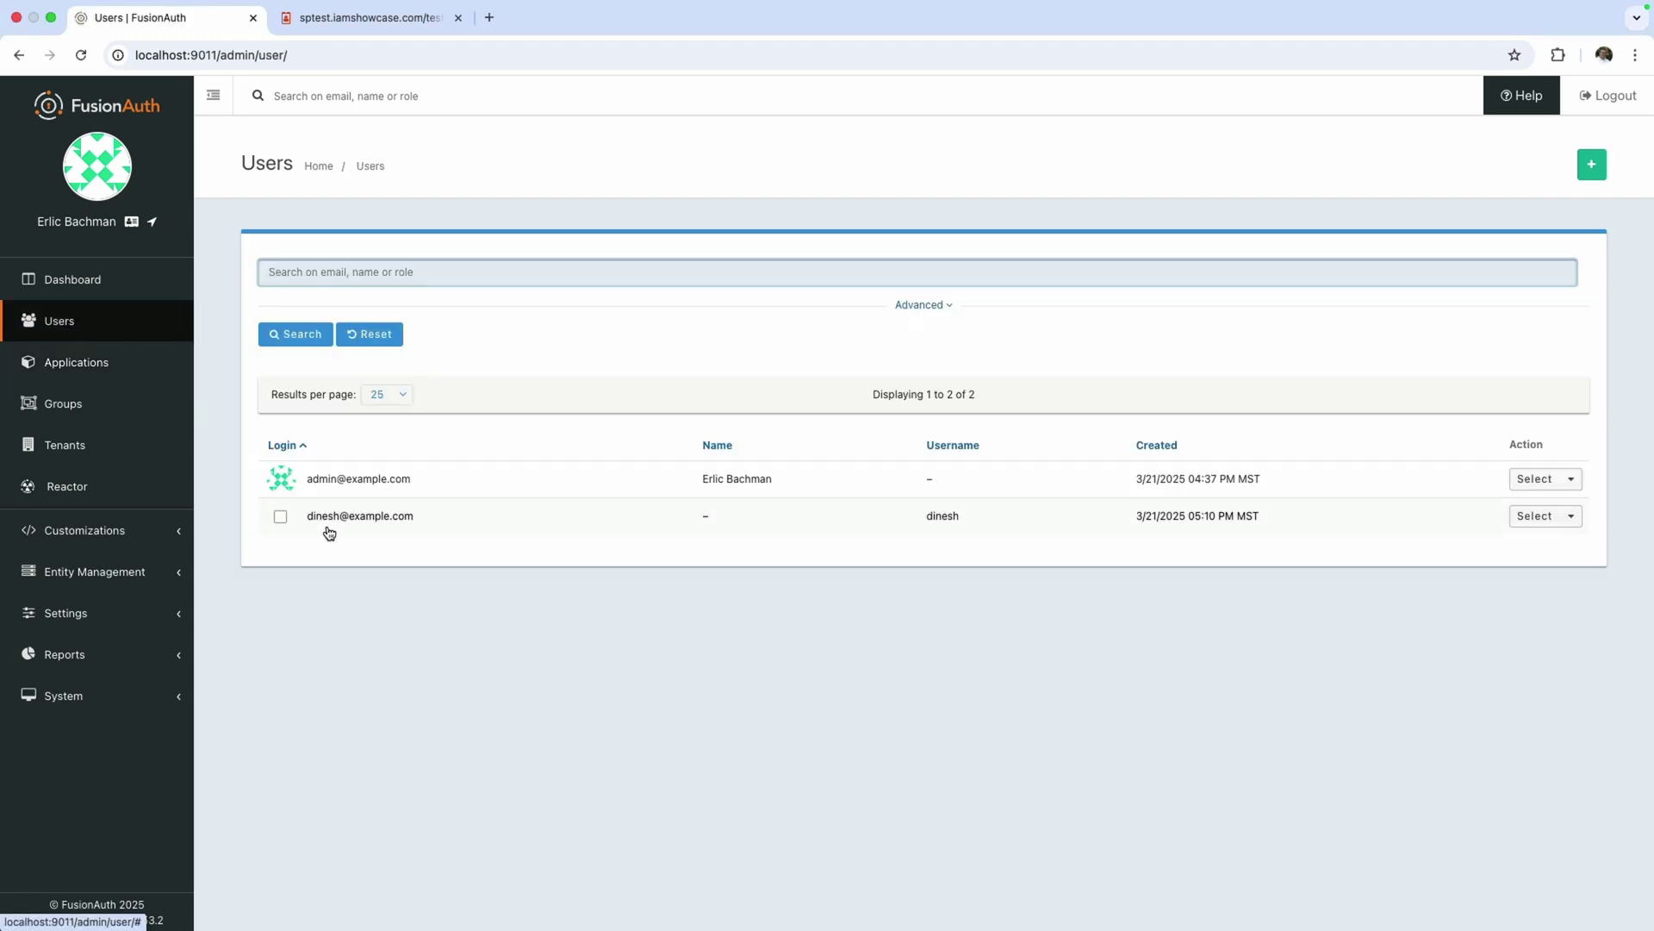
{"action": "left_click", "coordinate": [378, 524]}
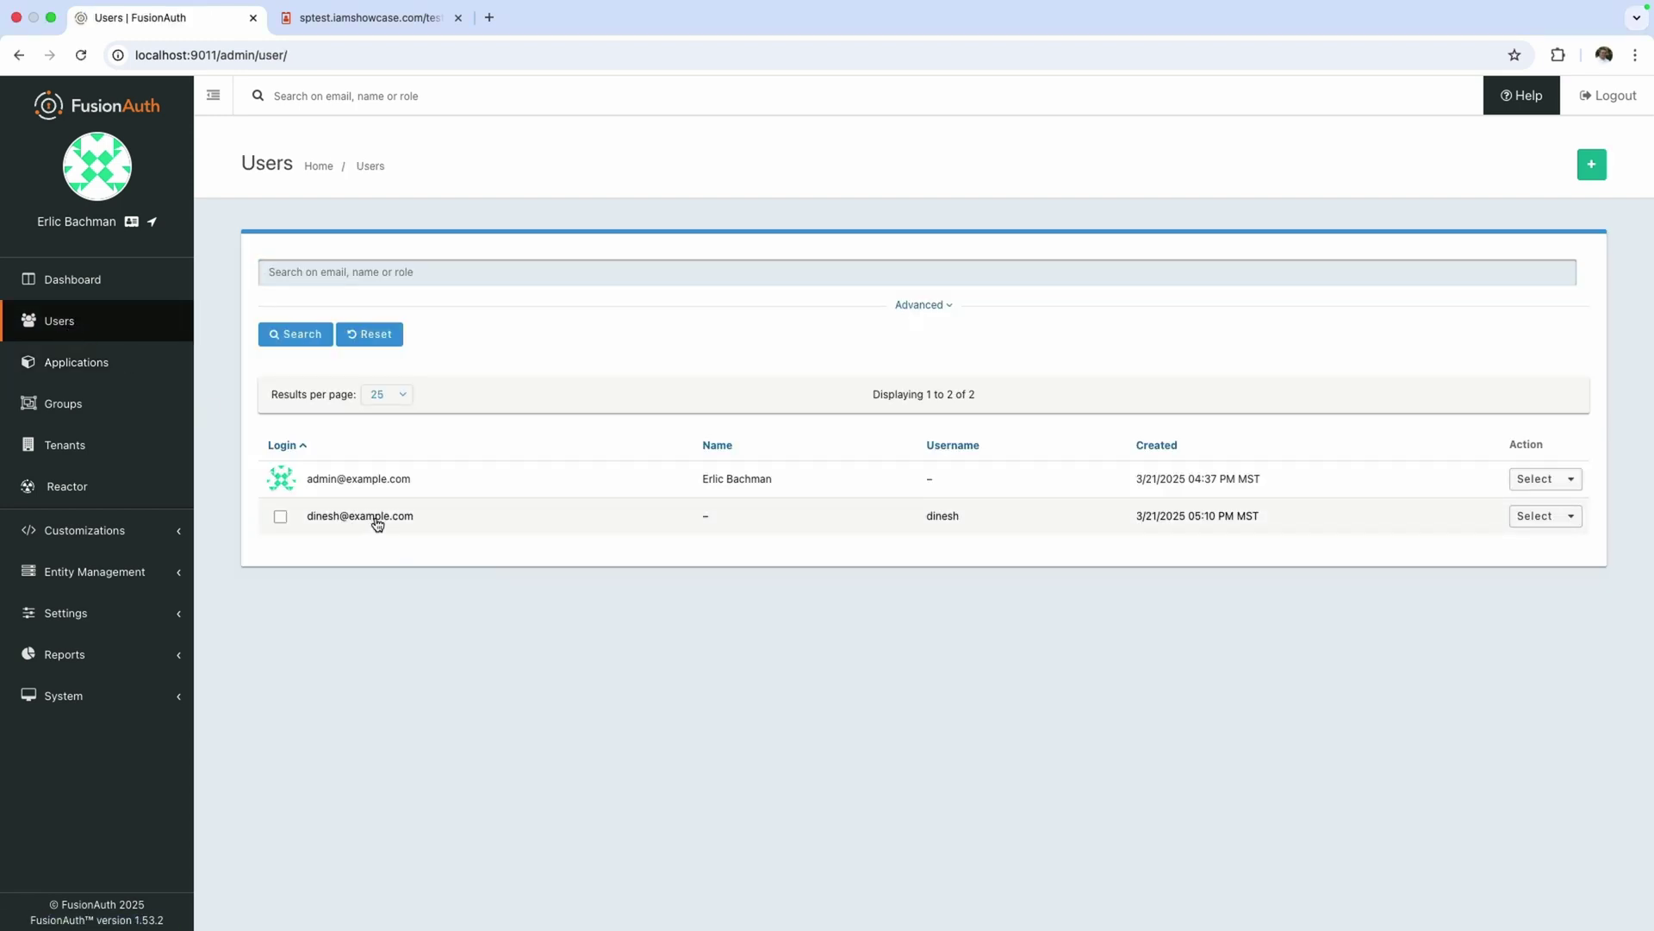
{"action": "left_click", "coordinate": [1542, 521]}
{"action": "left_click", "coordinate": [1513, 544]}
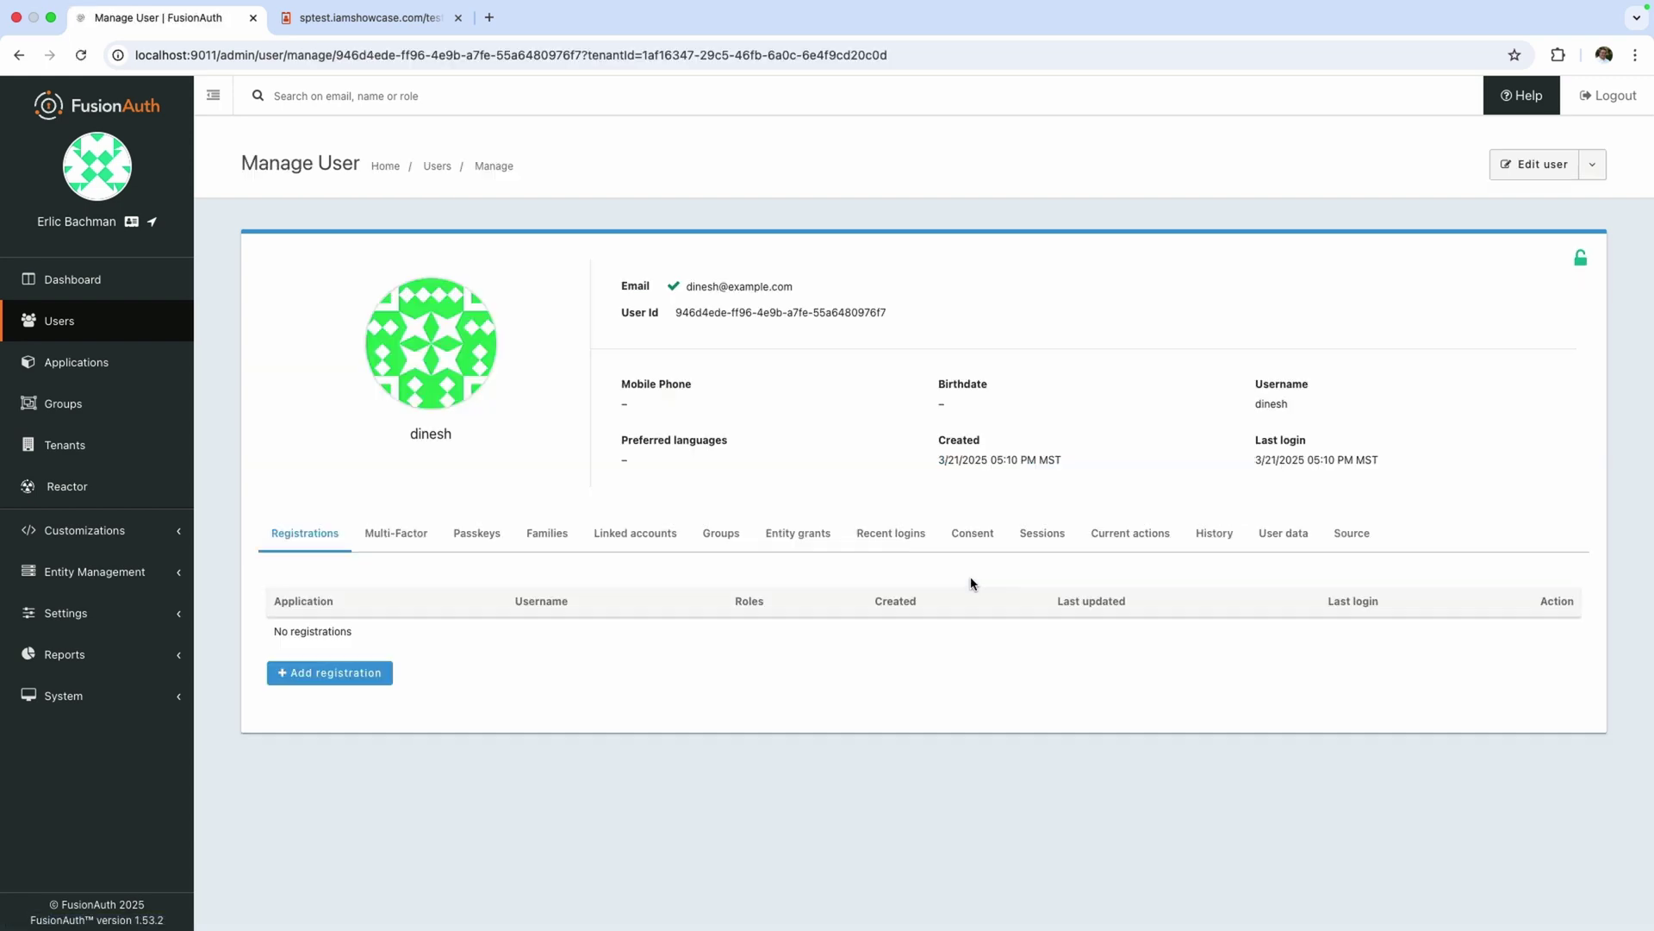
{"action": "left_click", "coordinate": [354, 672]}
{"action": "left_click", "coordinate": [586, 277]}
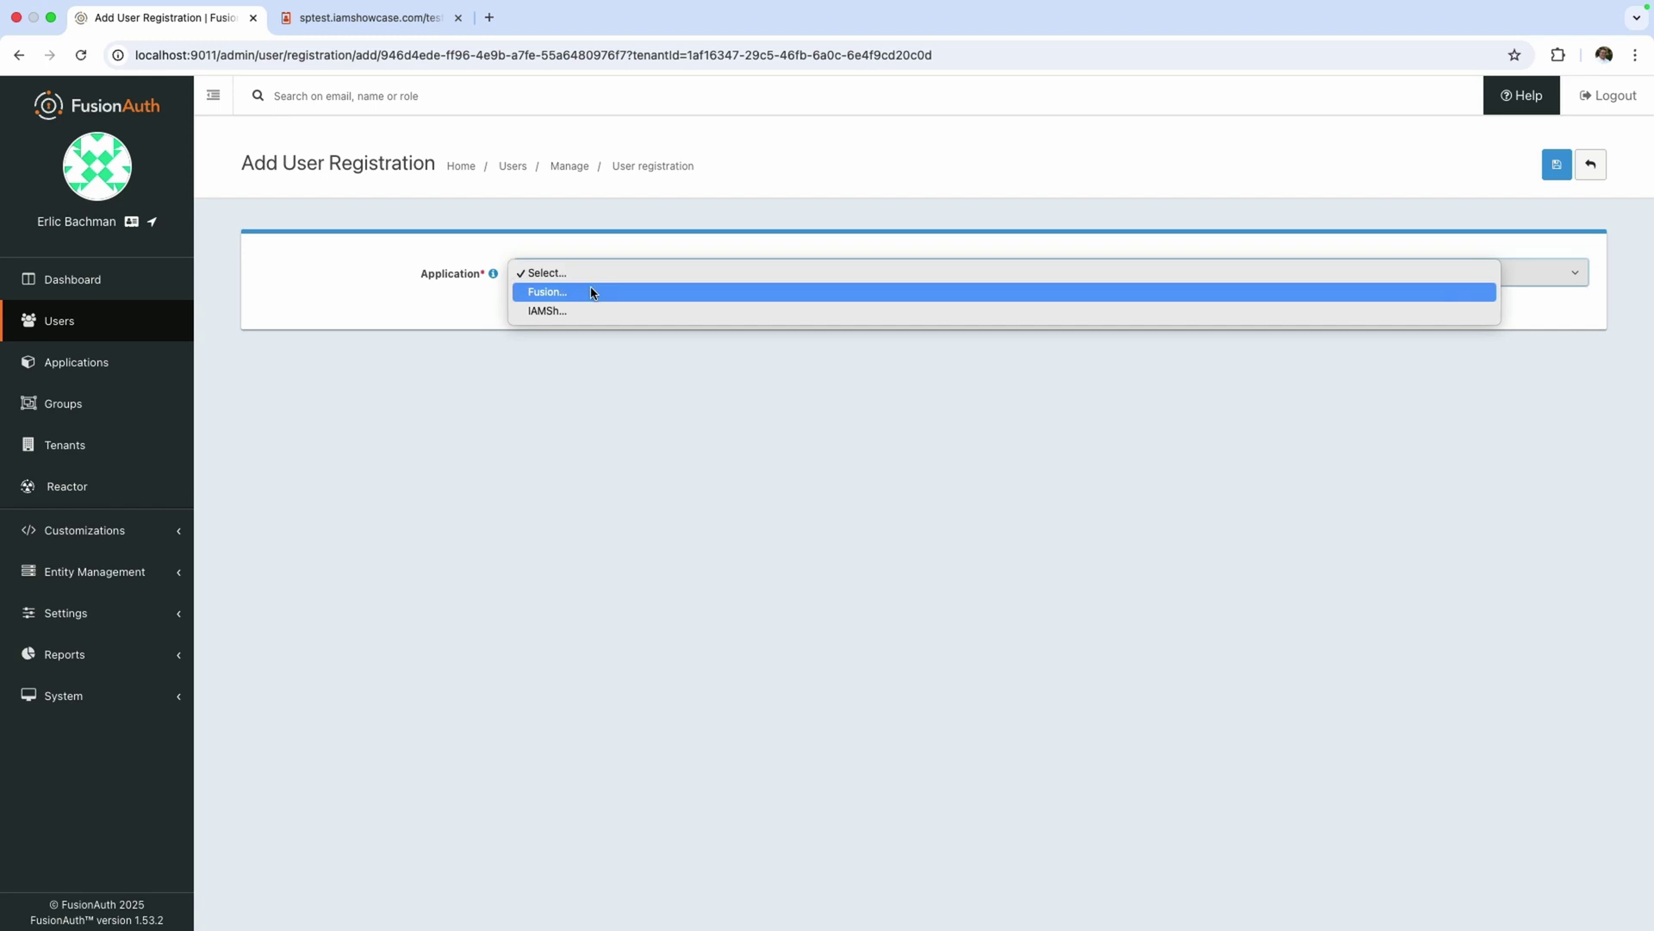
{"action": "left_click", "coordinate": [587, 312]}
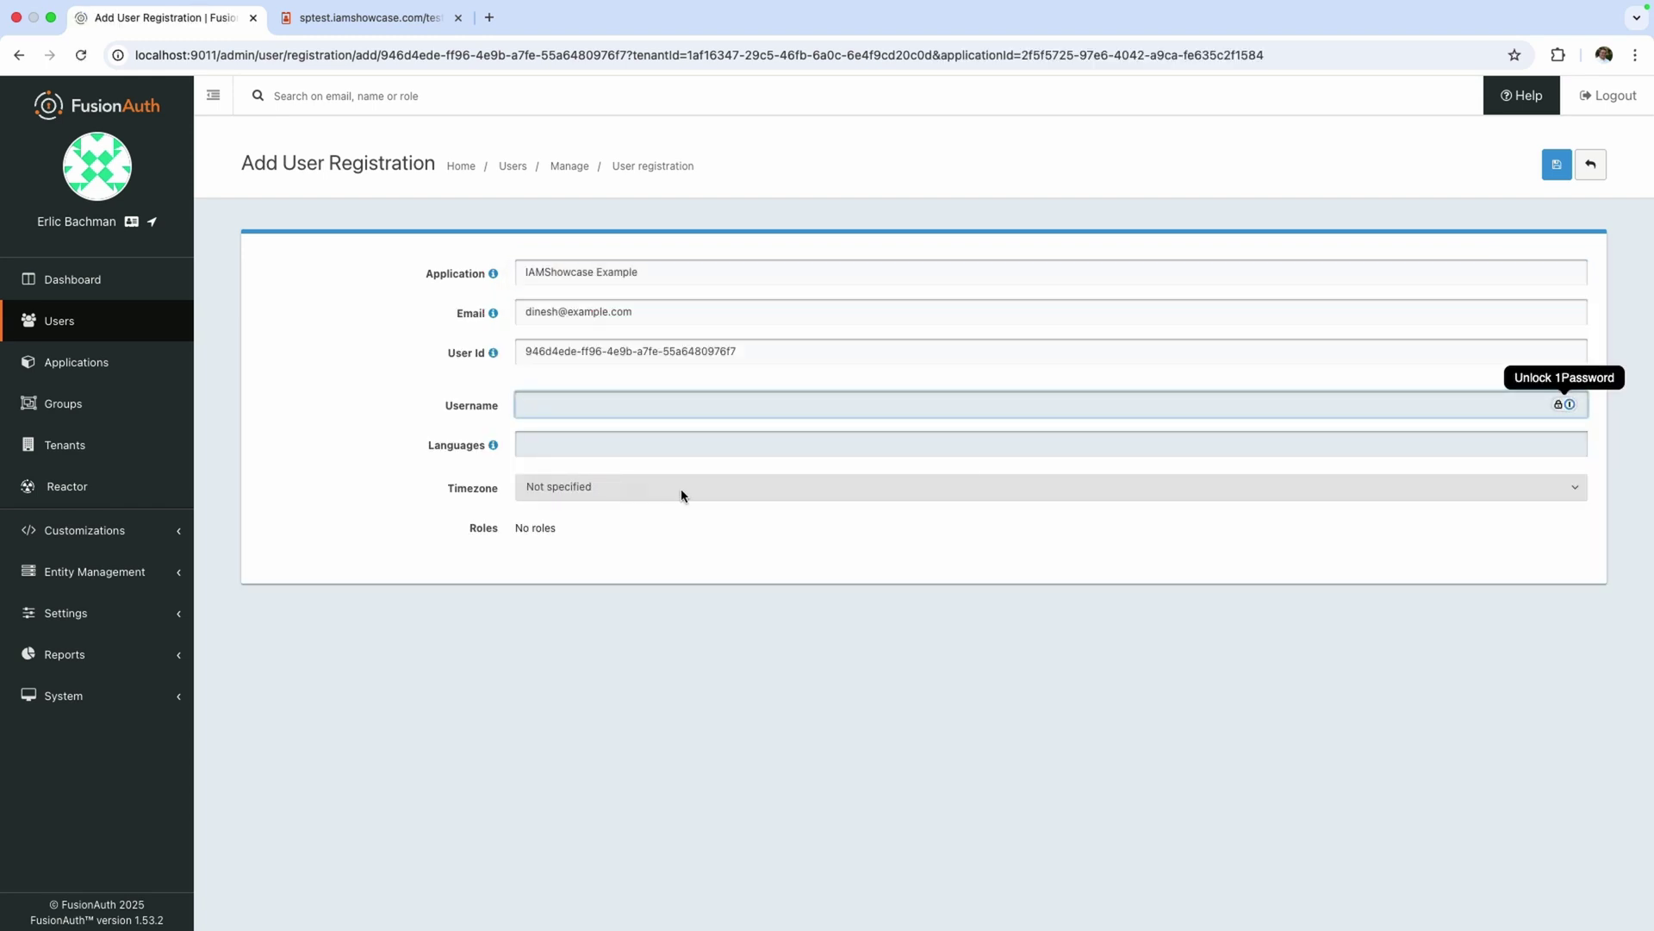
{"action": "left_click", "coordinate": [1557, 168]}
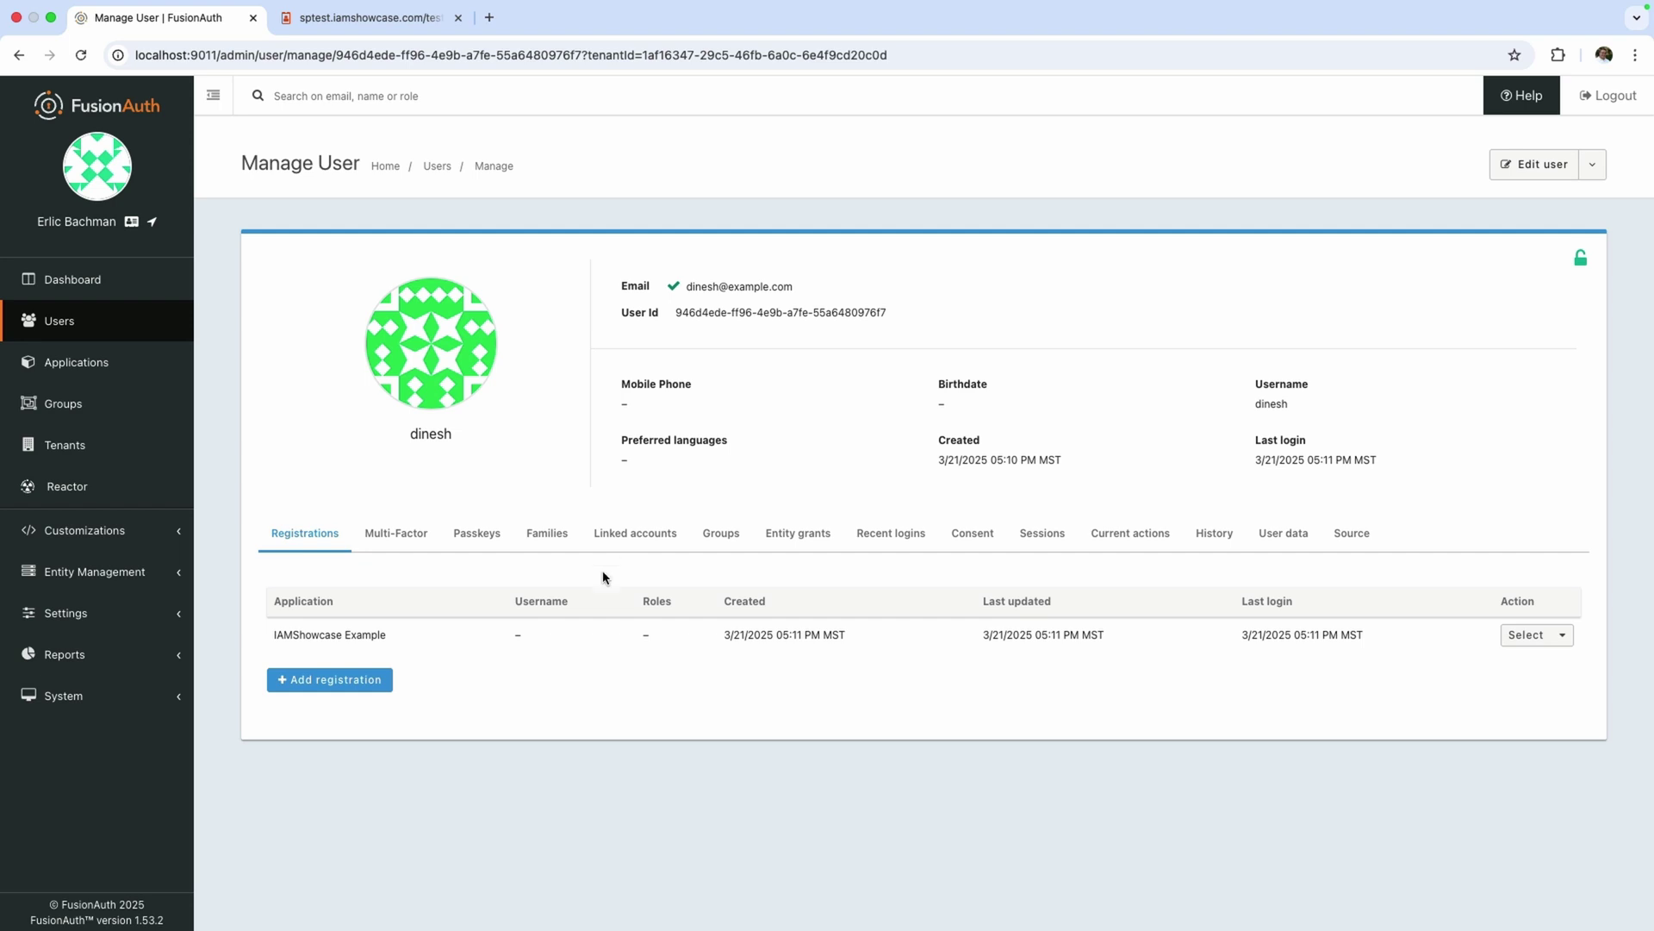
Open the details of the IAMShowcase Example application and find its SAML v2 integration details
{"action": "left_click", "coordinate": [94, 371]}
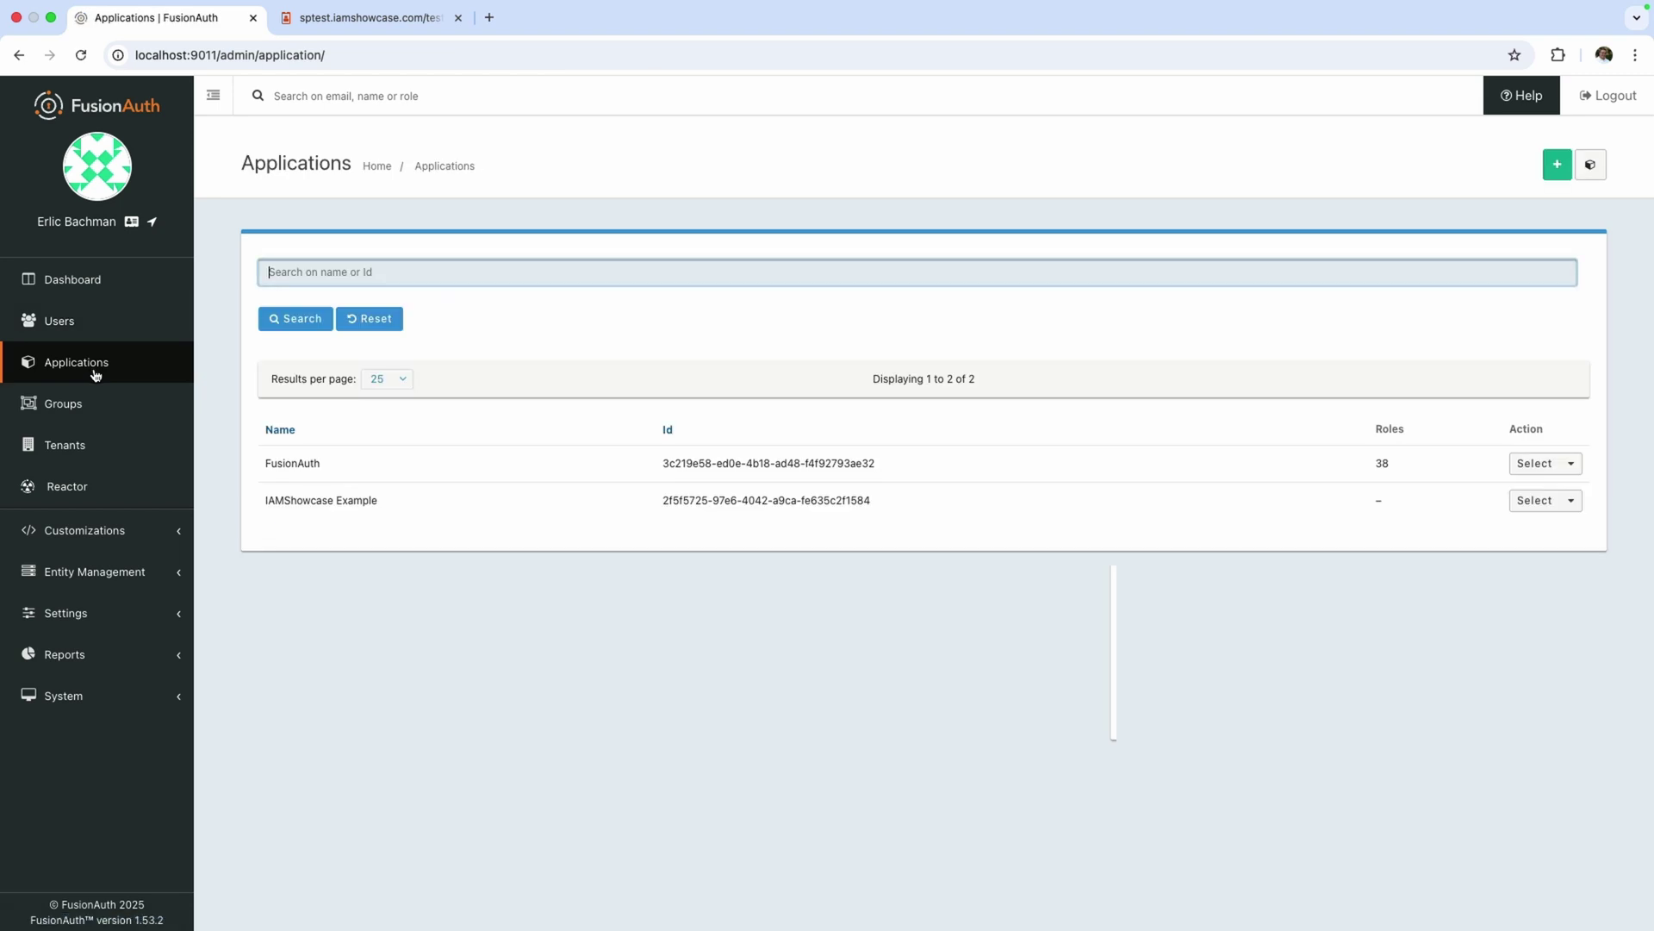
{"action": "left_click", "coordinate": [1556, 503]}
{"action": "left_click", "coordinate": [1495, 632]}
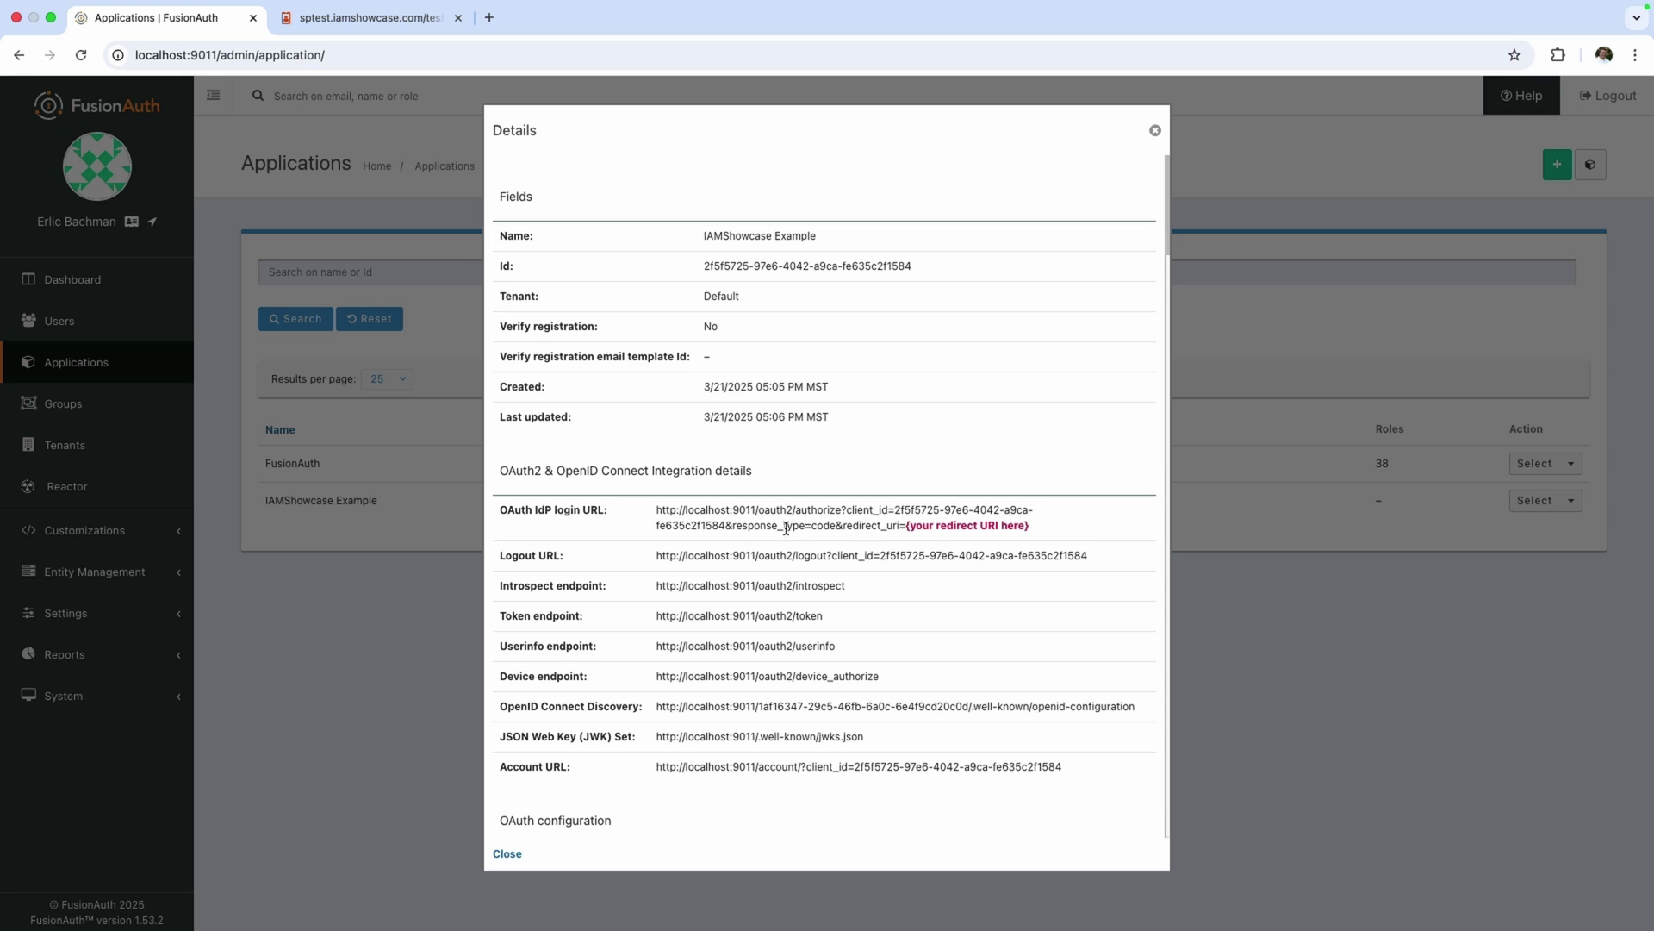
{"action": "scroll", "coordinate": [724, 569], "scroll_direction": "down", "scroll_amount": 2}
{"action": "scroll", "coordinate": [713, 577], "scroll_direction": "down", "scroll_amount": 15}
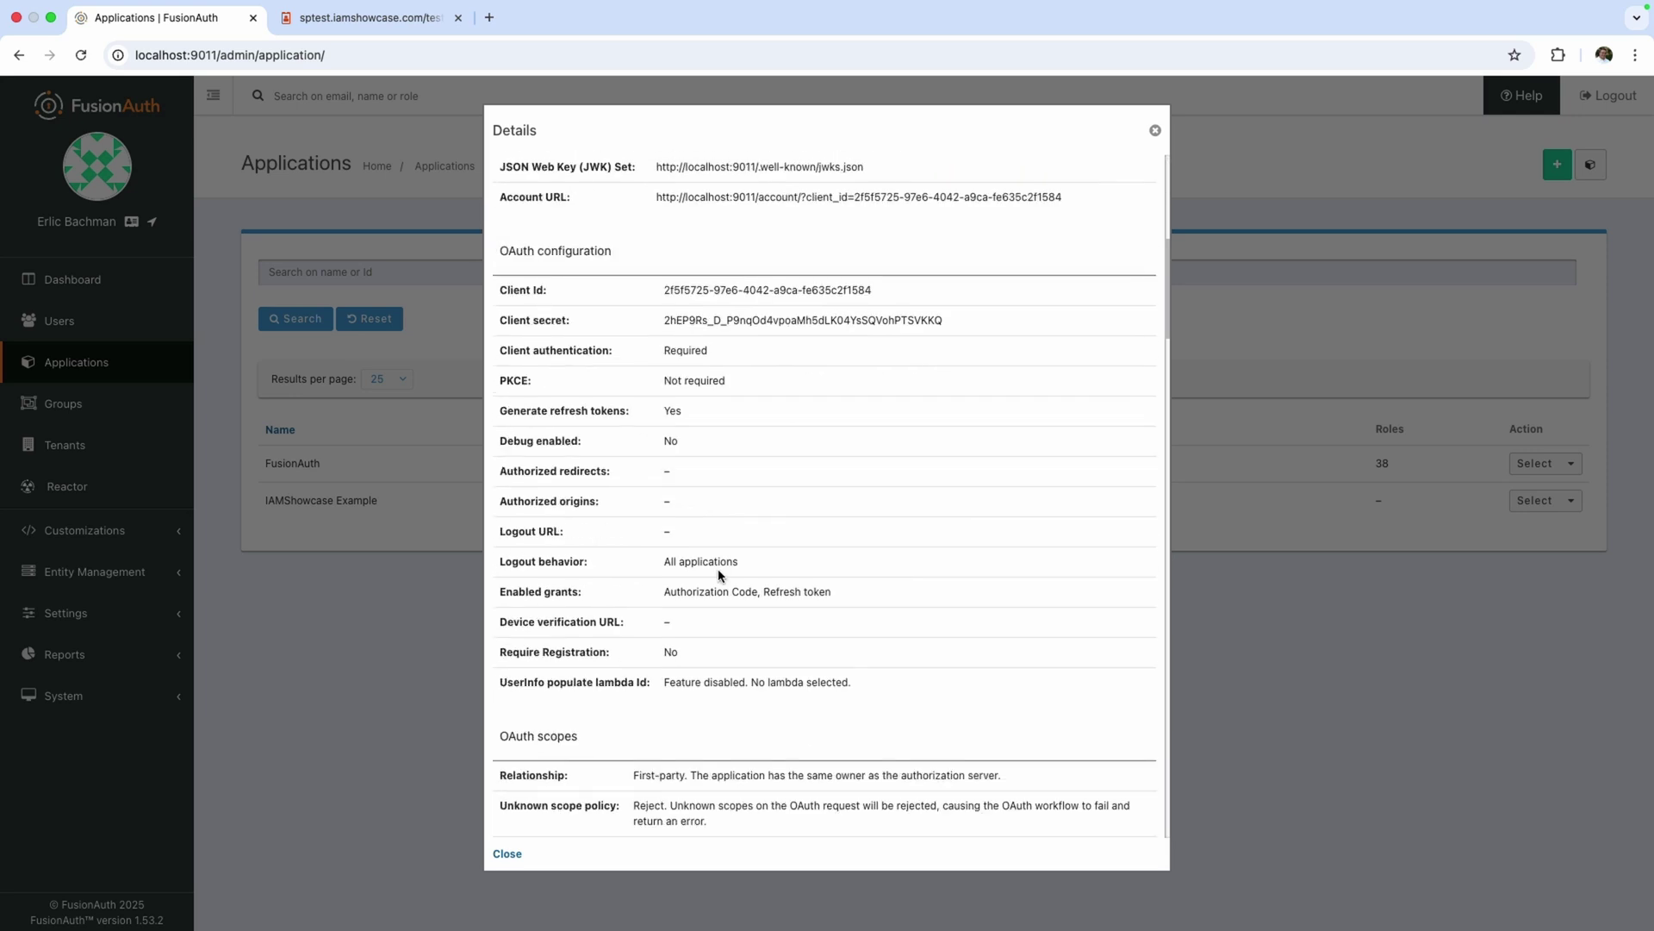
{"action": "scroll", "coordinate": [725, 578], "scroll_direction": "down", "scroll_amount": 12}
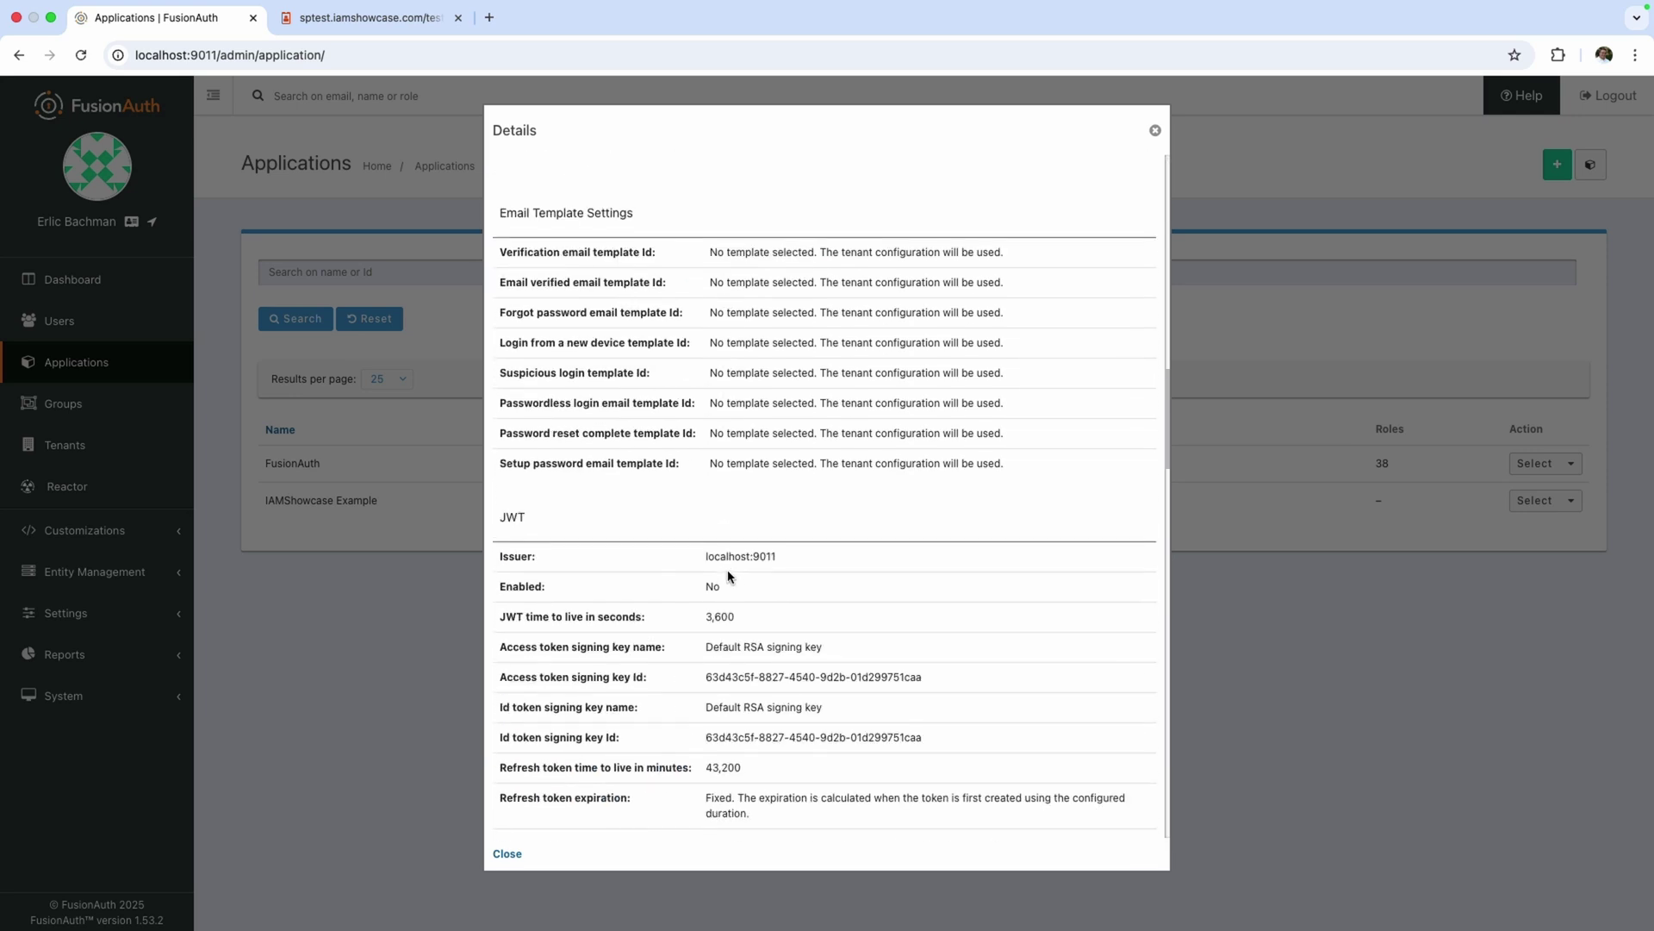
{"action": "scroll", "coordinate": [729, 577], "scroll_direction": "down", "scroll_amount": 10}
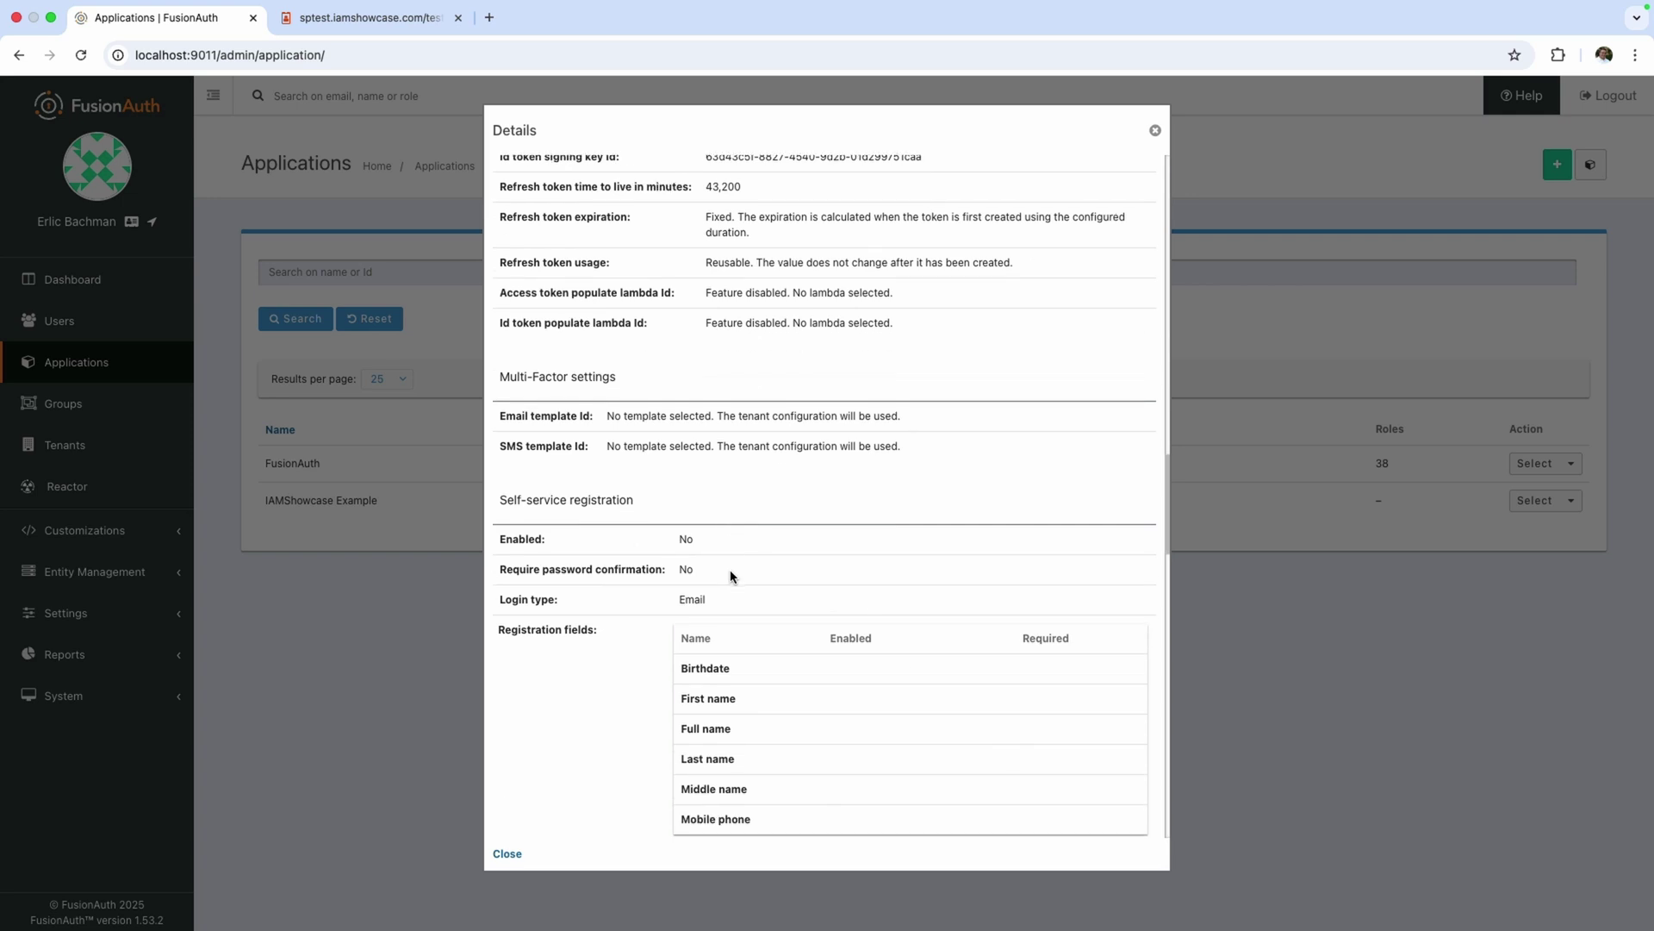
{"action": "scroll", "coordinate": [731, 576], "scroll_direction": "down", "scroll_amount": 2}
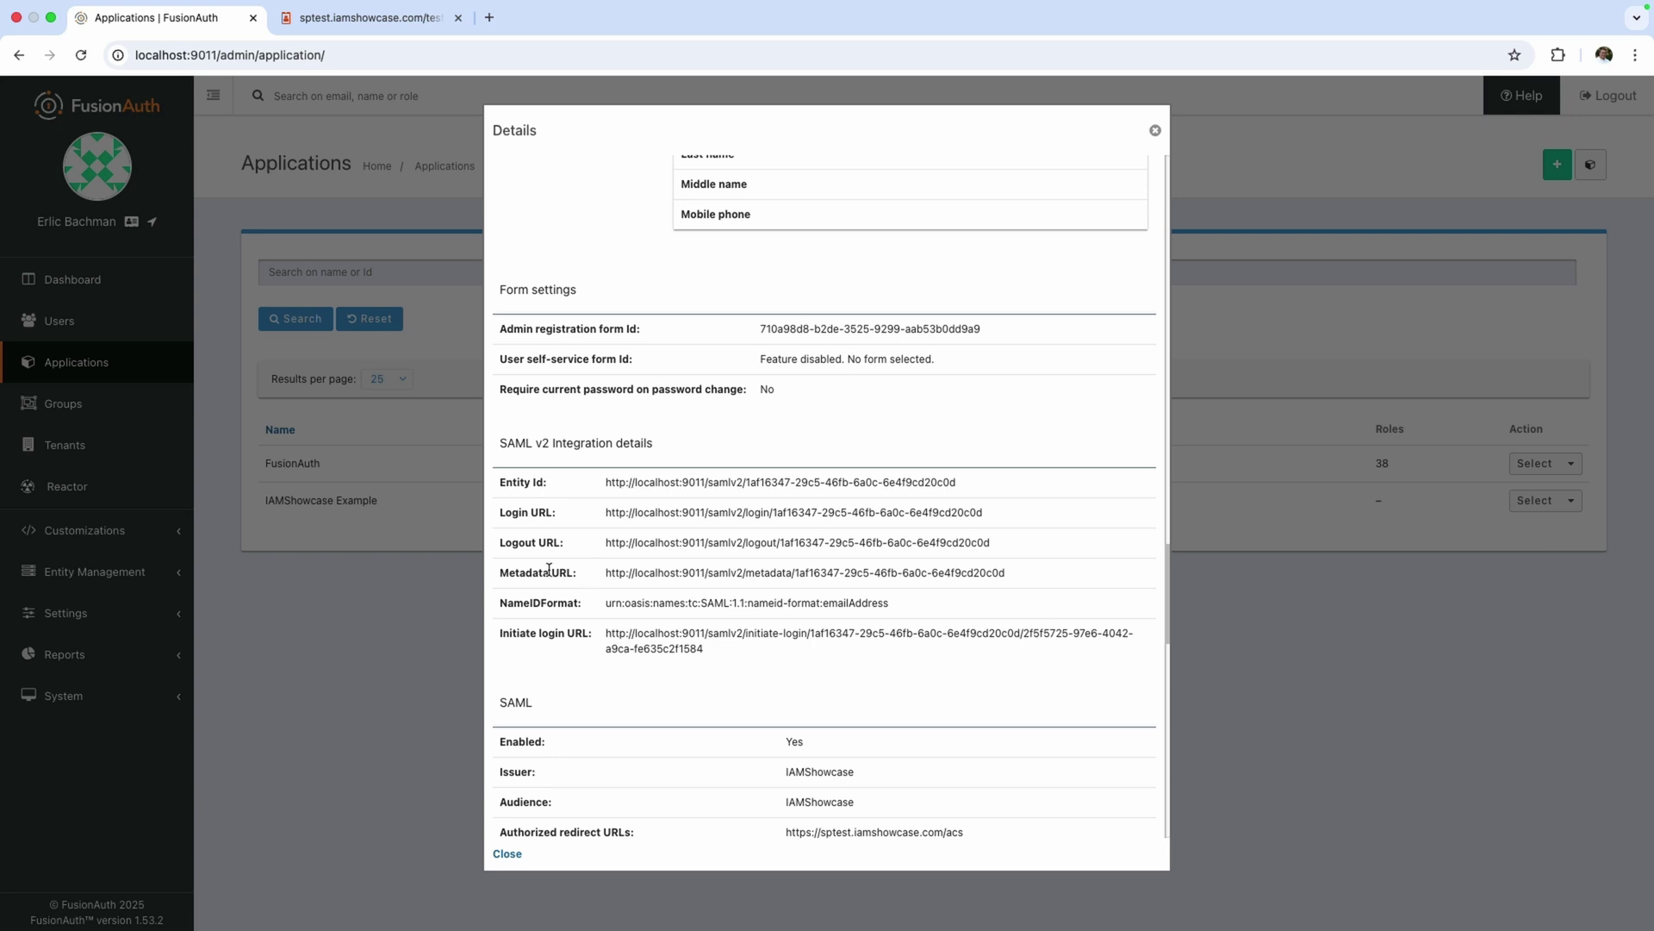
Copy the Metadata URL from the application's SAML v2 integration details and open it in a new browser tab
{"action": "left_click_drag", "start_coordinate": [606, 574], "coordinate": [896, 569]}
{"action": "triple_click", "coordinate": [1013, 570]}
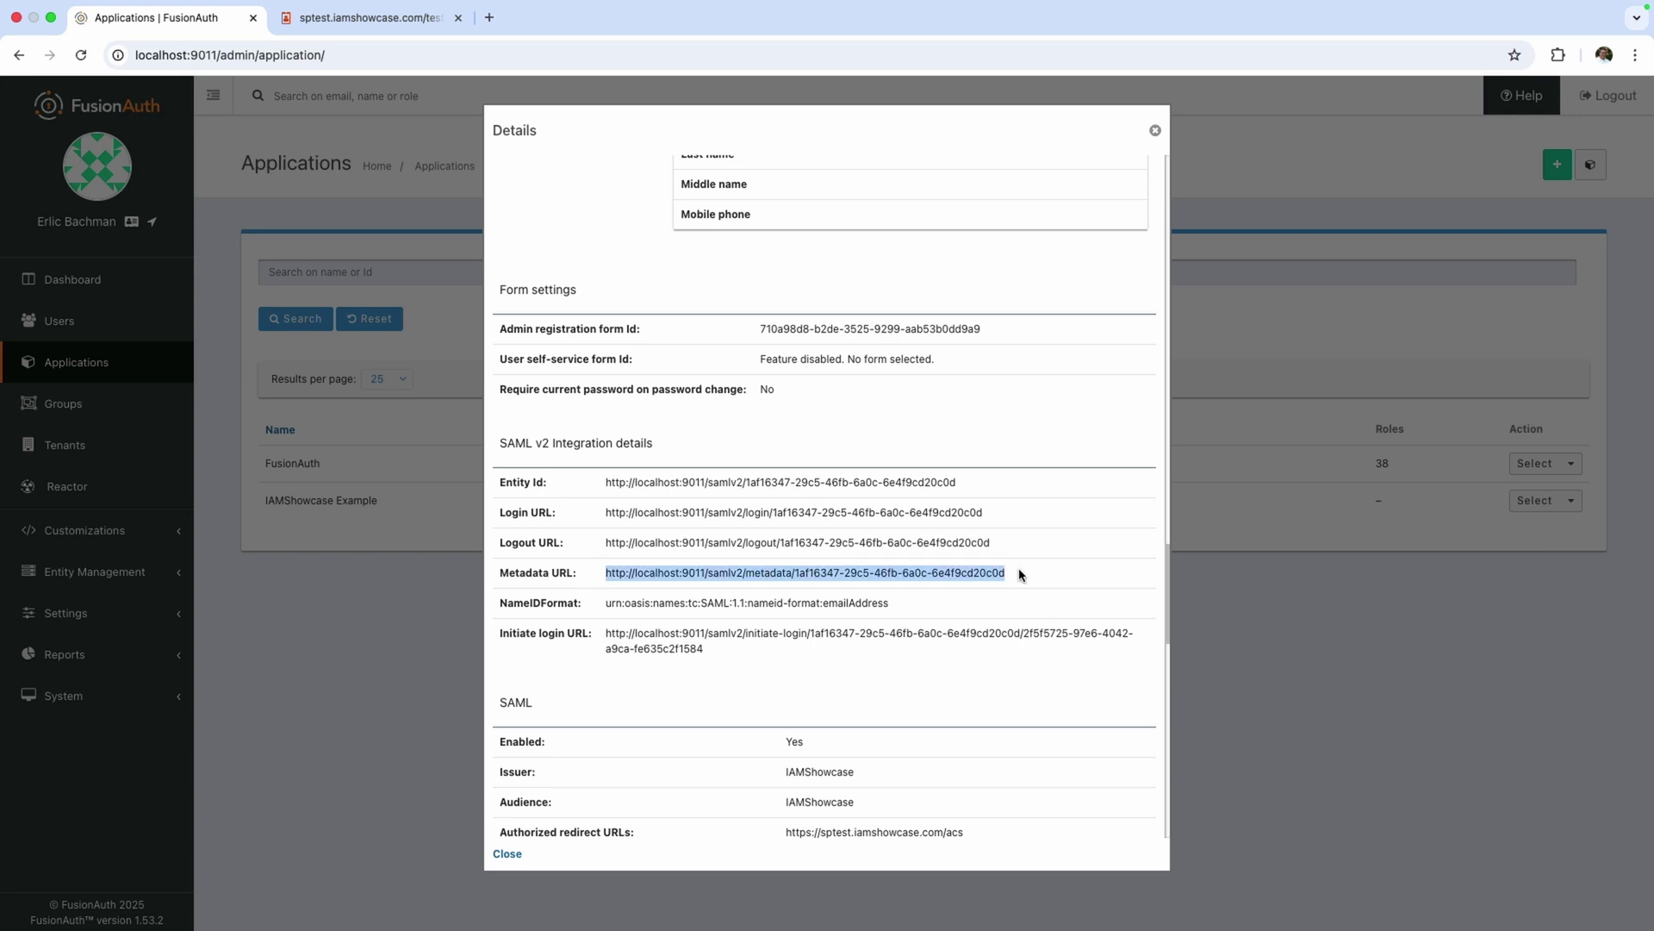
{"action": "right_click", "coordinate": [932, 584]}
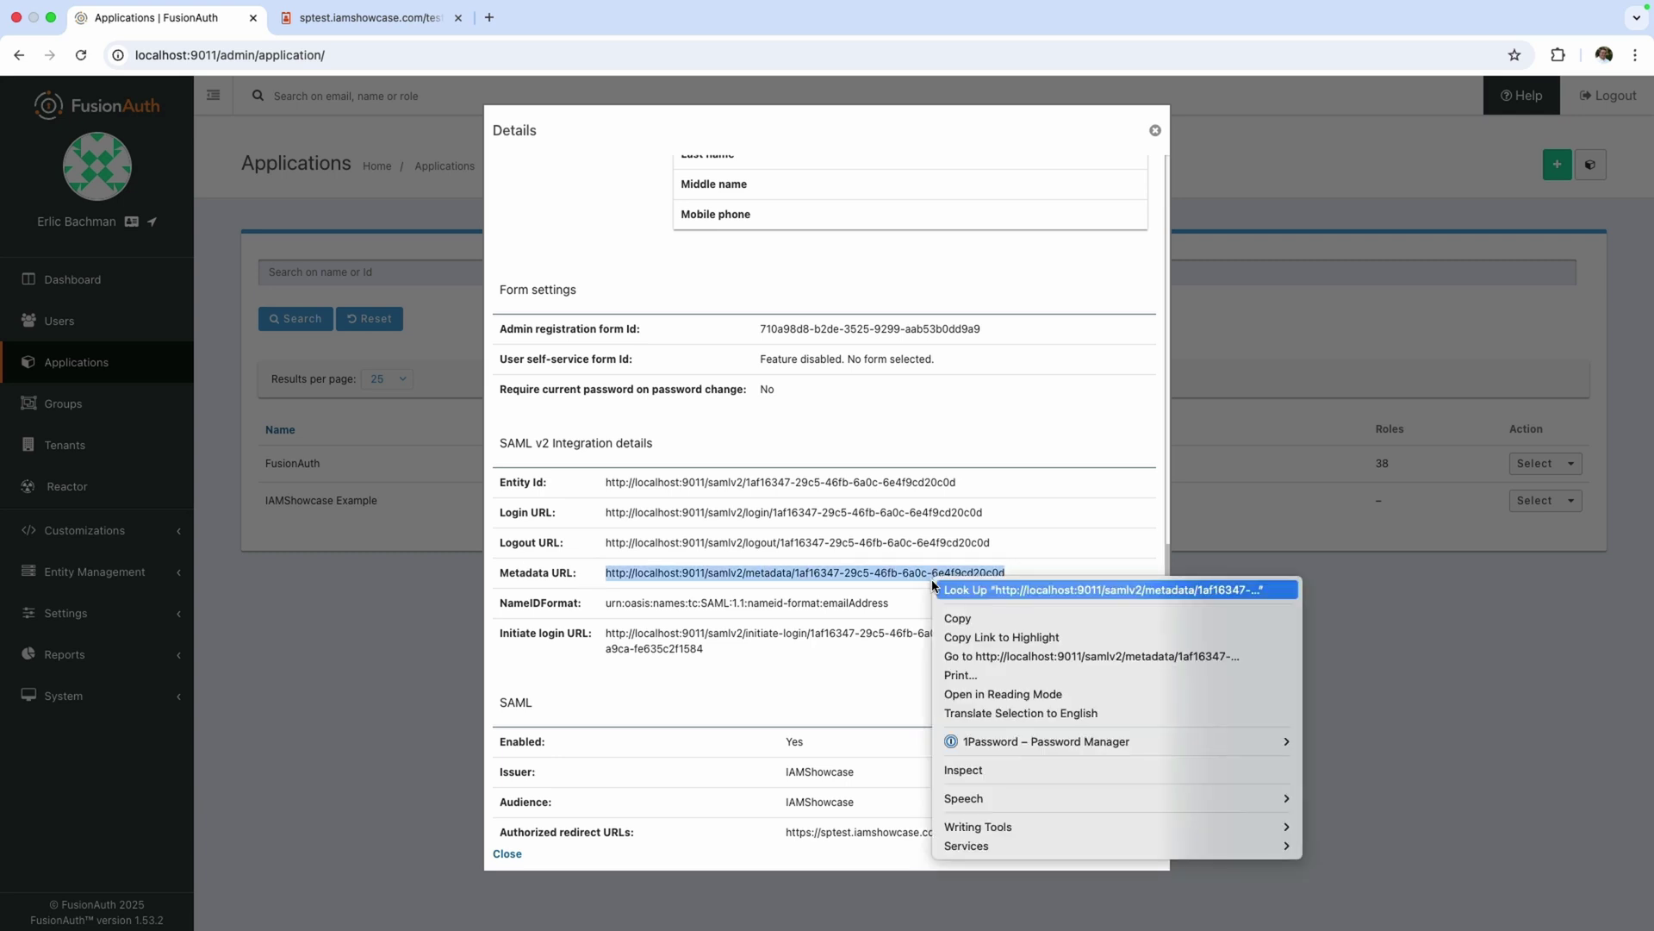
{"action": "left_click", "coordinate": [963, 617]}
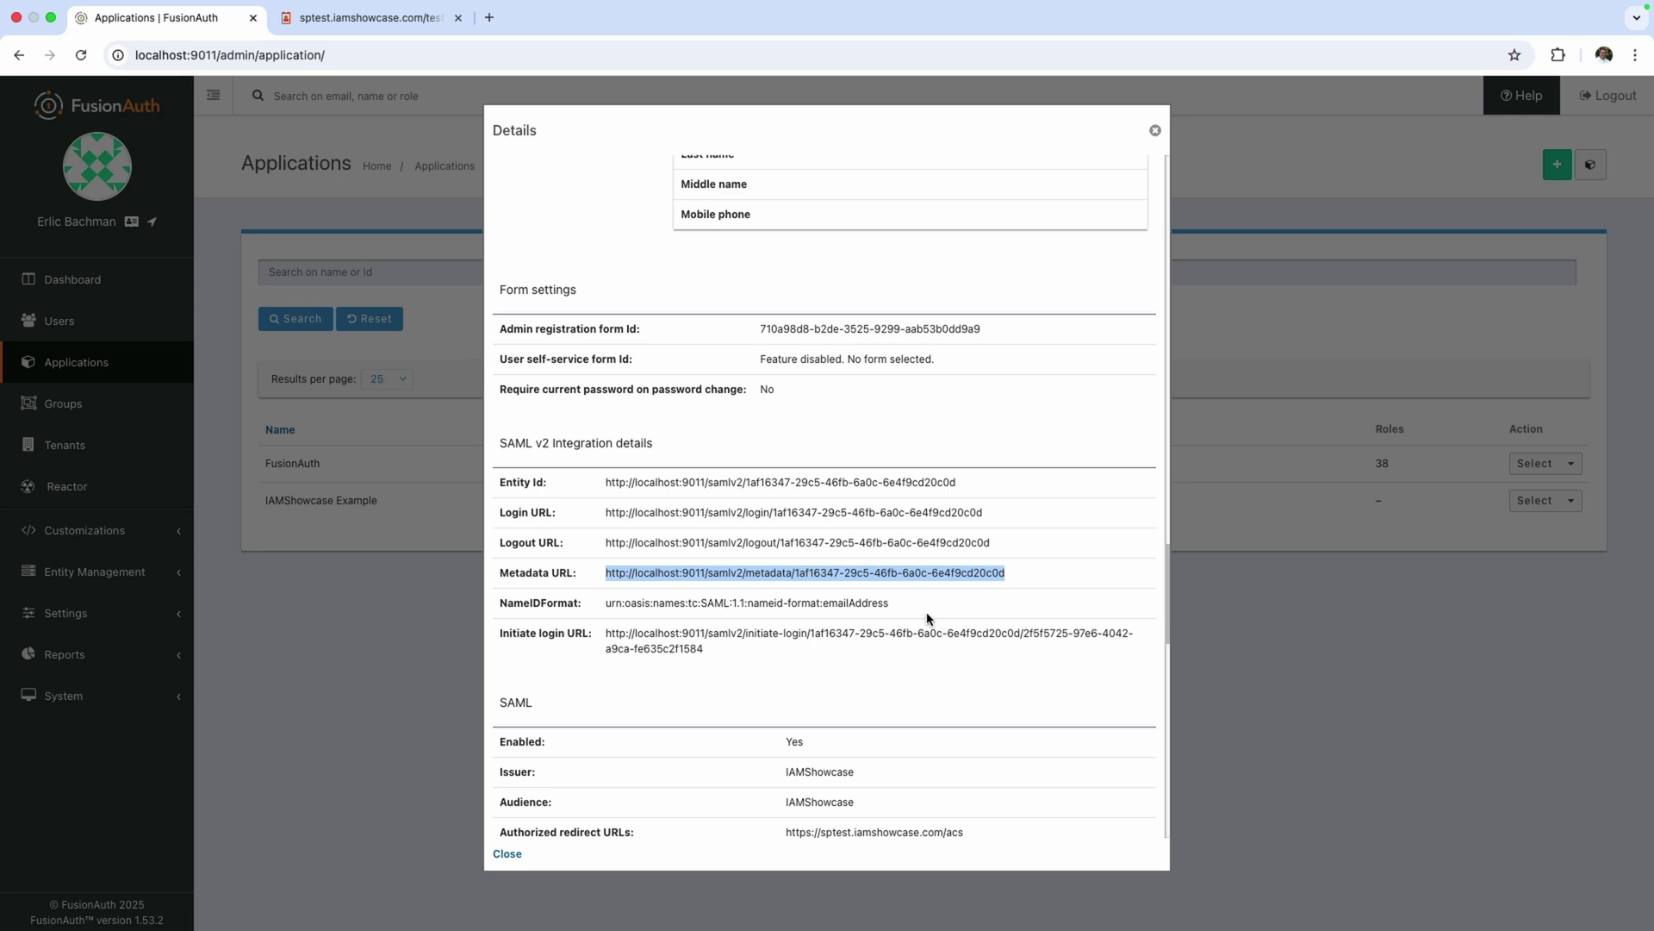
{"action": "left_click", "coordinate": [489, 17]}
{"action": "key", "text": "ctrl+v"}
{"action": "key", "text": "Return"}
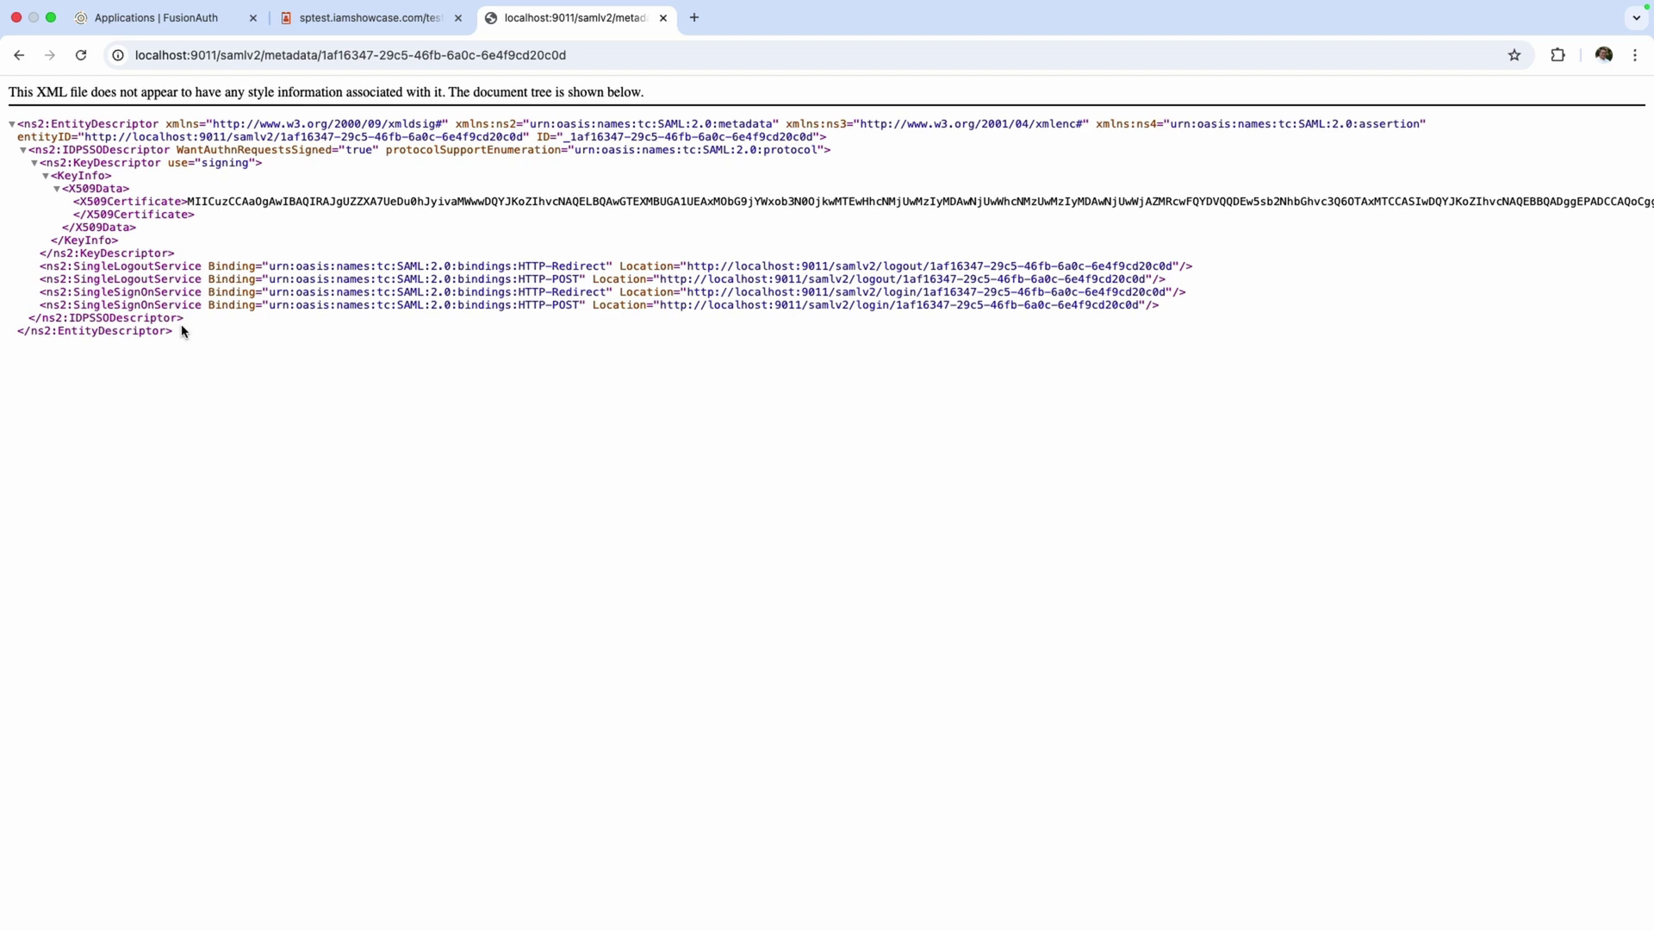
Copy the entire identity provider metadata XML and submit it as metadata file content on the test service provider's SP initiated SSO instructions page
{"action": "left_click_drag", "start_coordinate": [185, 336], "coordinate": [19, 125]}
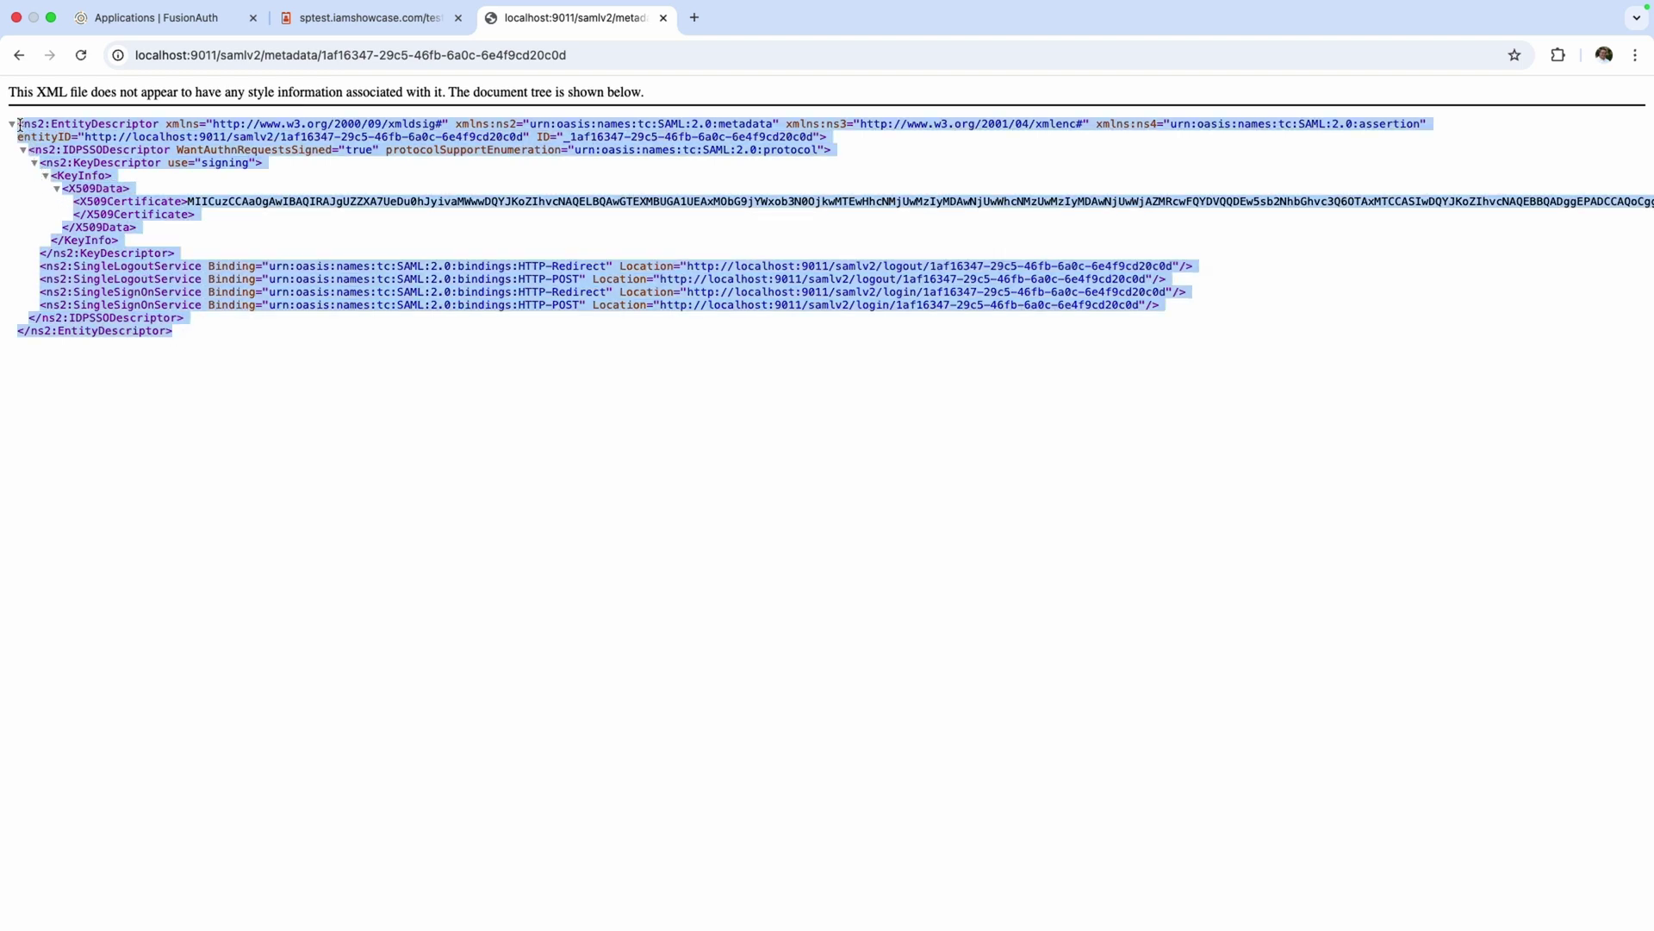
{"action": "right_click", "coordinate": [72, 138]}
{"action": "left_click", "coordinate": [114, 181]}
{"action": "left_click", "coordinate": [362, 17]}
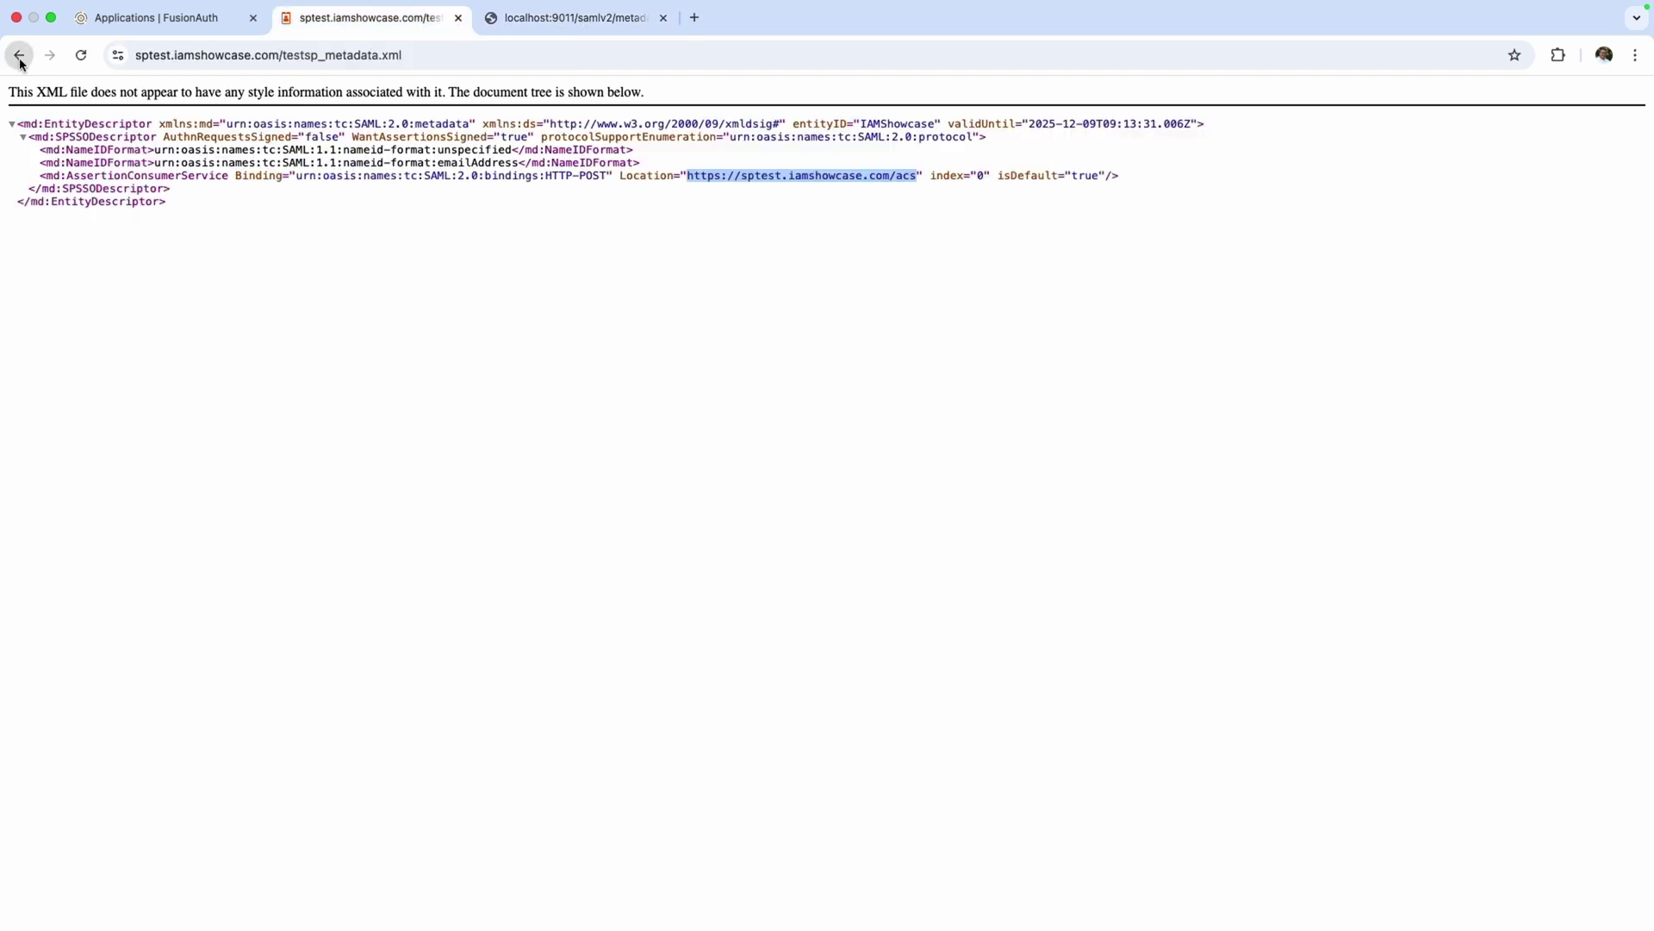
{"action": "left_click", "coordinate": [18, 55]}
{"action": "scroll", "coordinate": [682, 552], "scroll_direction": "down", "scroll_amount": 5}
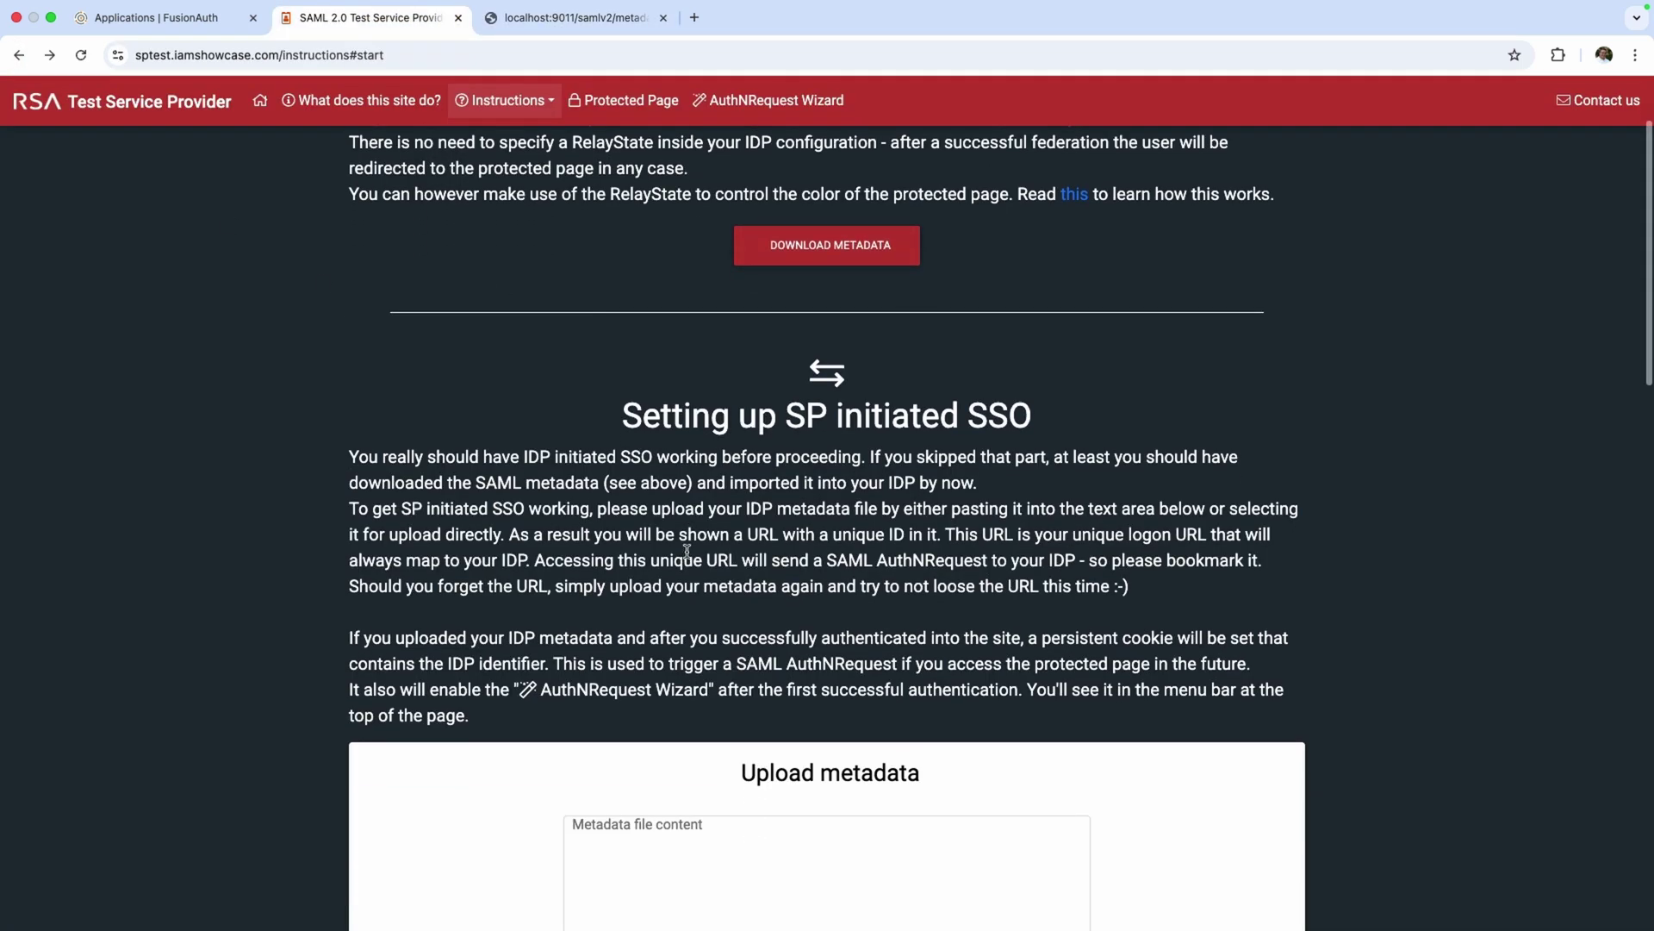
{"action": "left_click", "coordinate": [642, 578]}
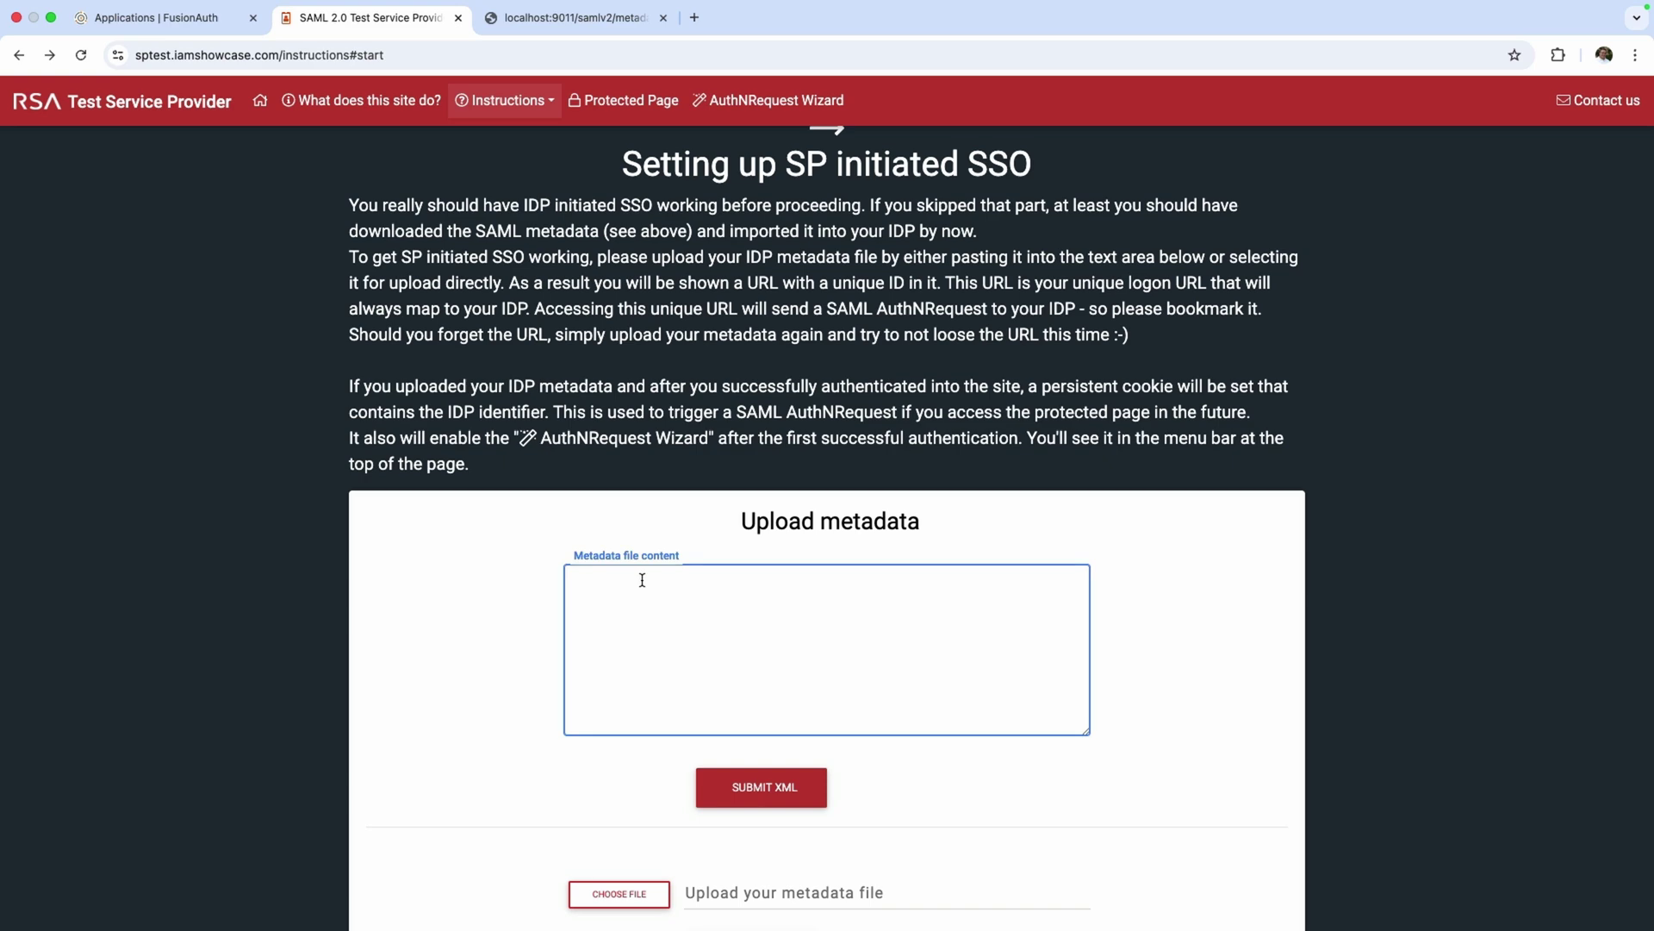
{"action": "key", "text": "super+v"}
{"action": "left_click", "coordinate": [776, 791]}
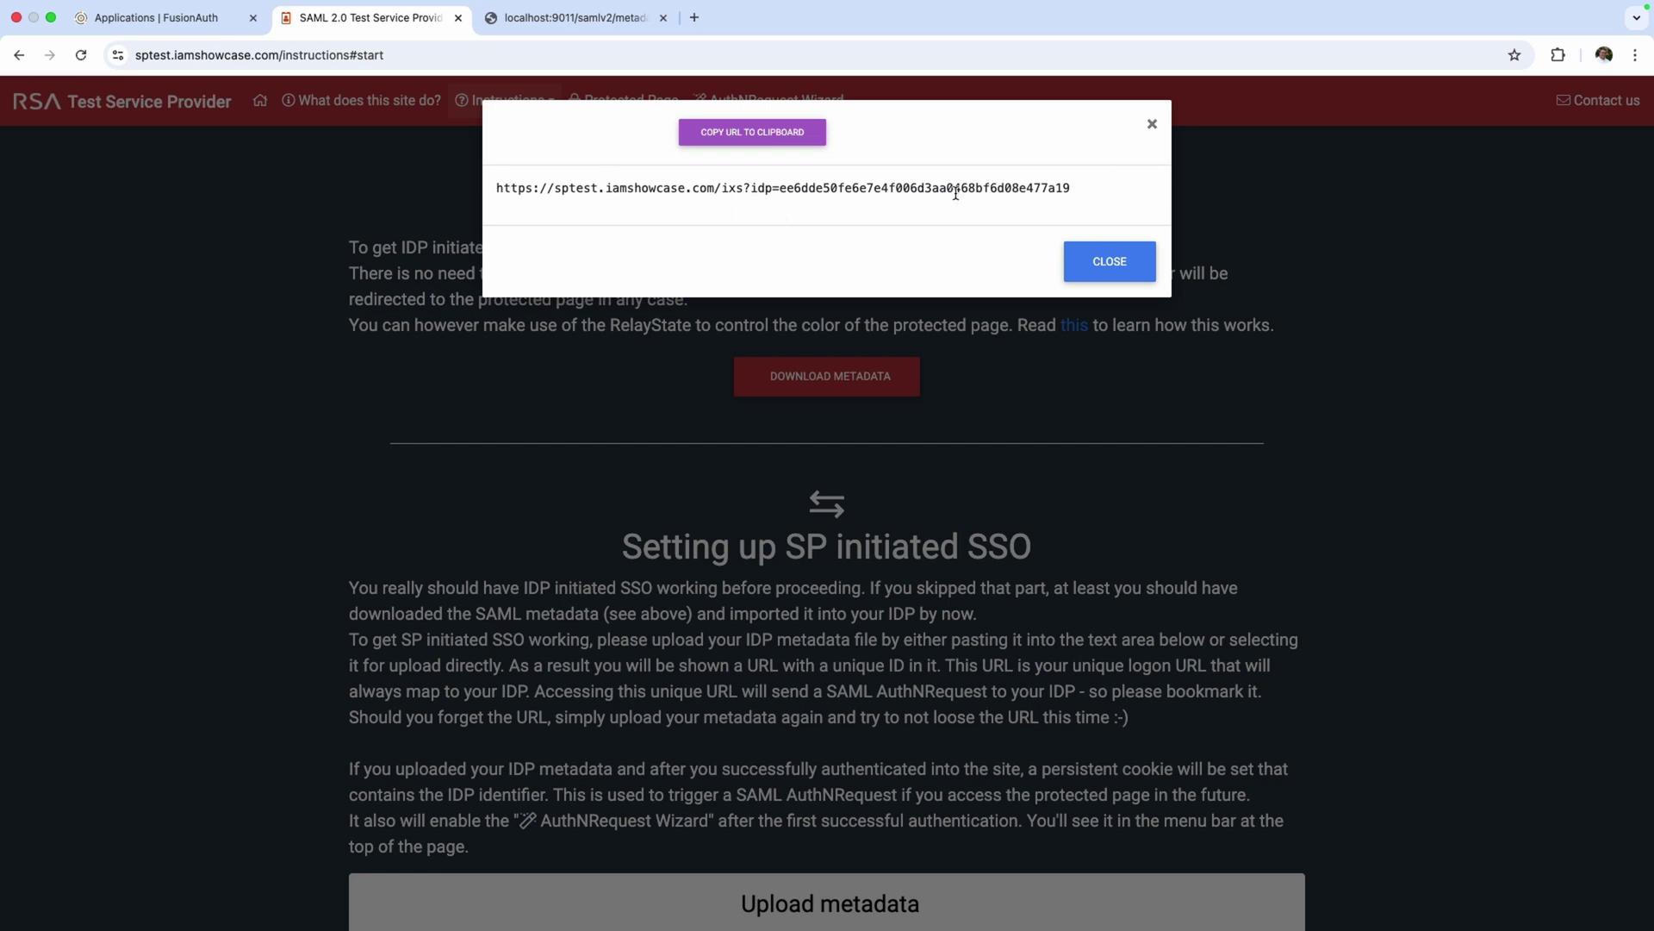
Copy the unique logon URL issued by the test service provider and open it in a new incognito window
{"action": "left_click", "coordinate": [778, 138]}
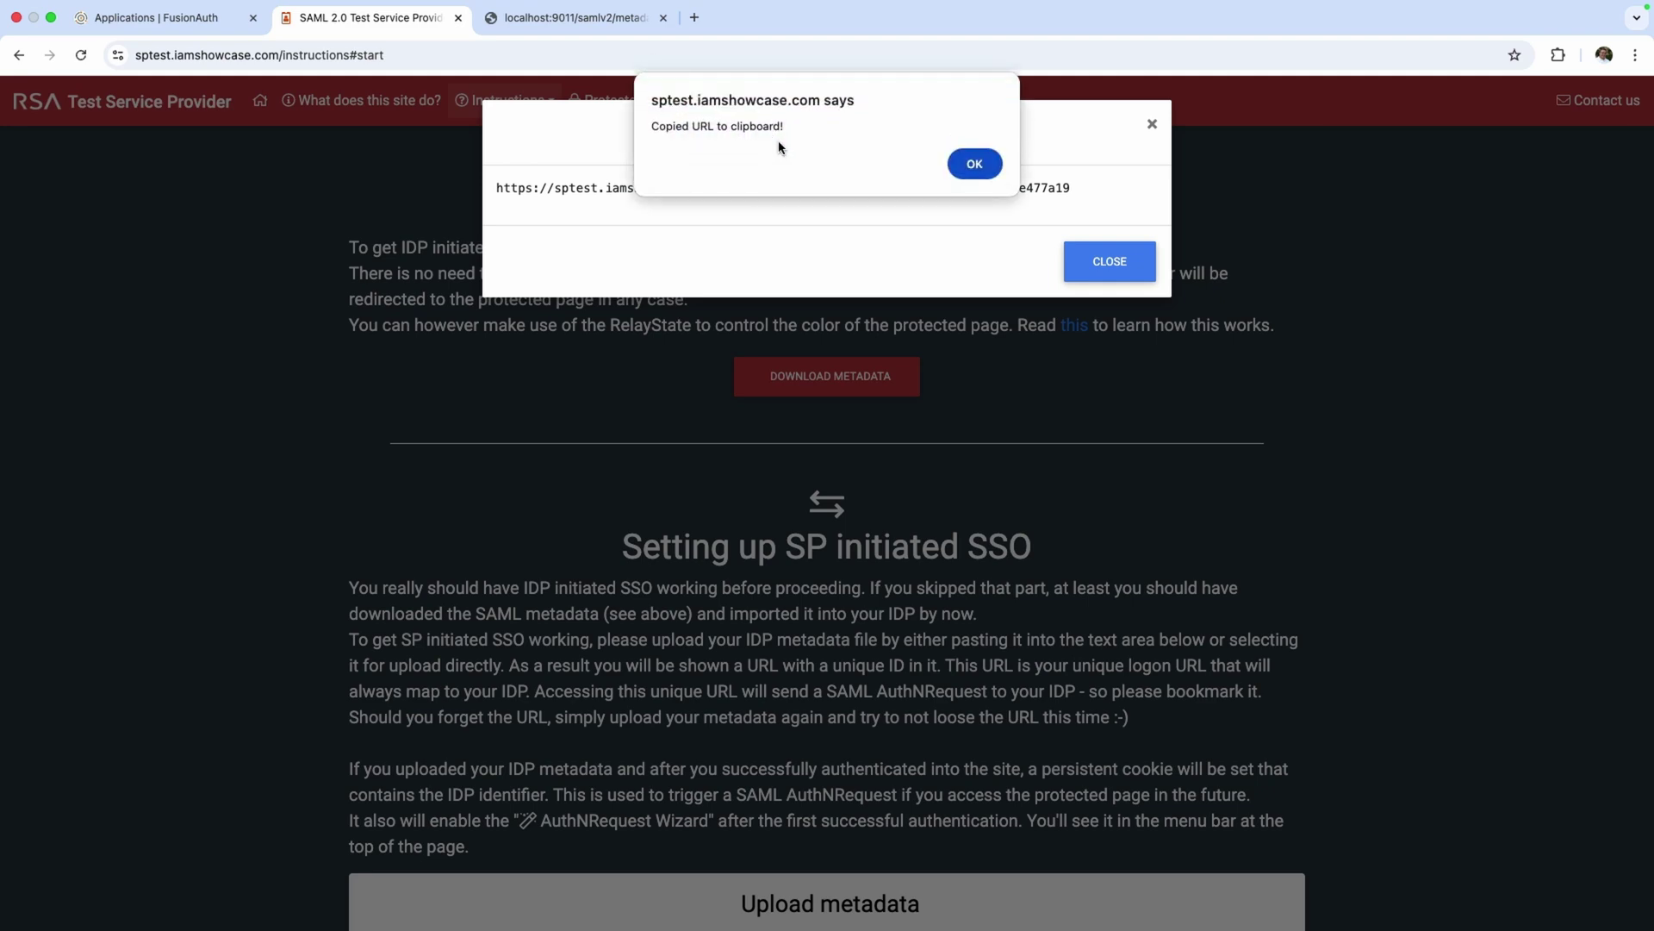
{"action": "left_click", "coordinate": [972, 166]}
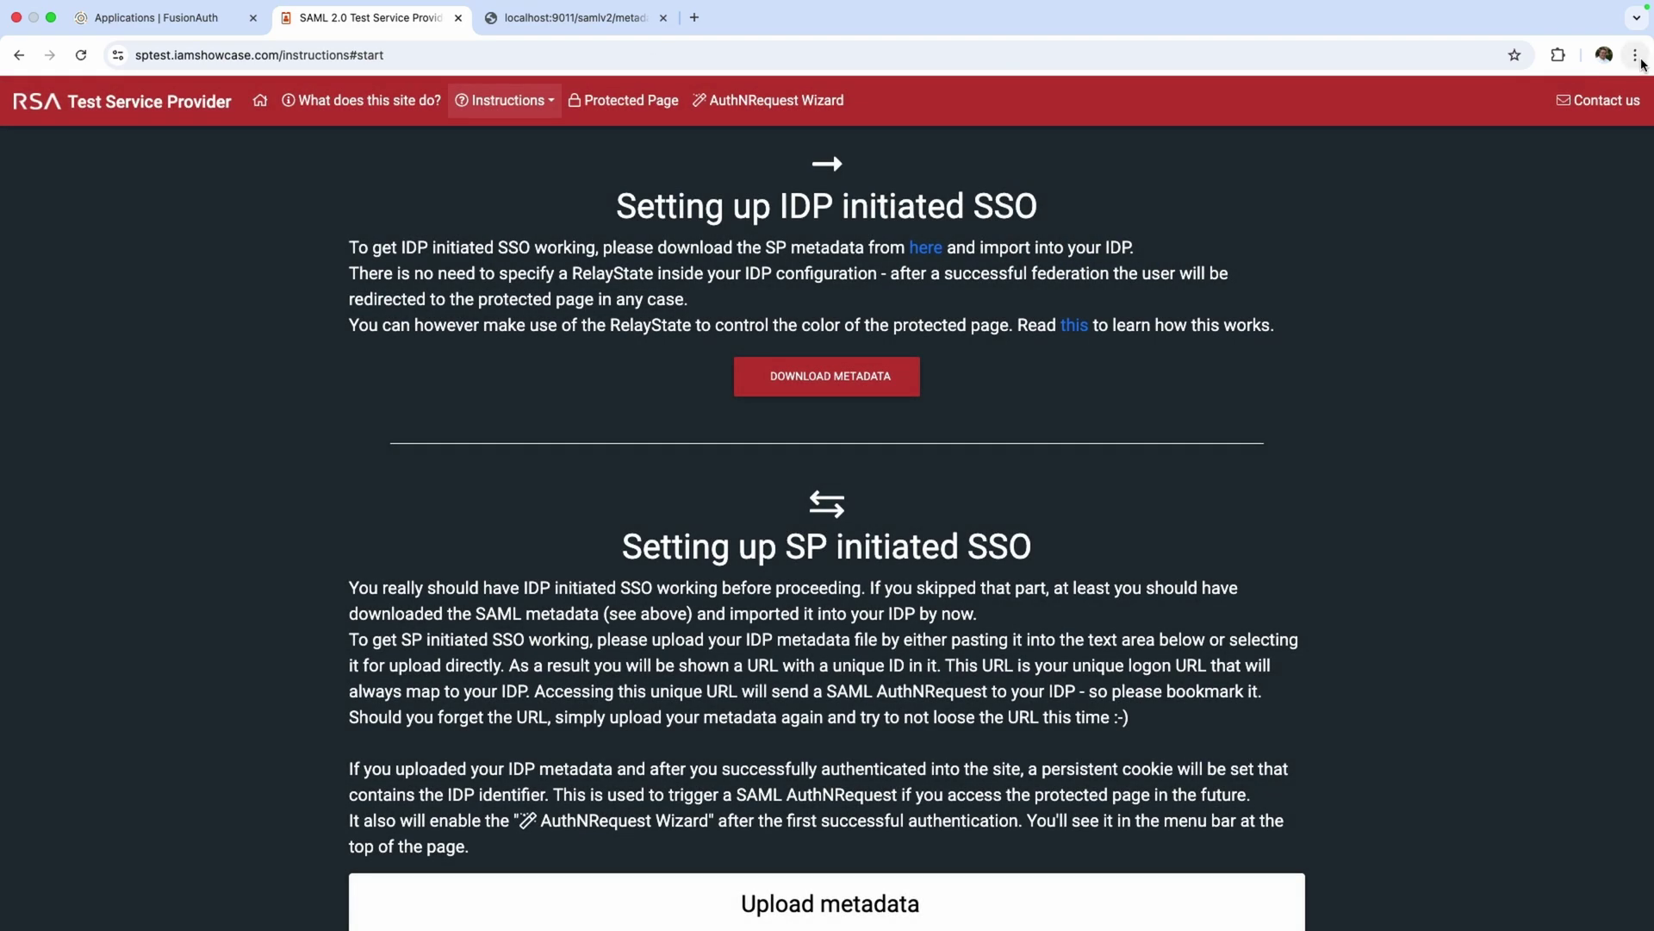
{"action": "left_click", "coordinate": [1635, 55]}
{"action": "left_click", "coordinate": [1532, 142]}
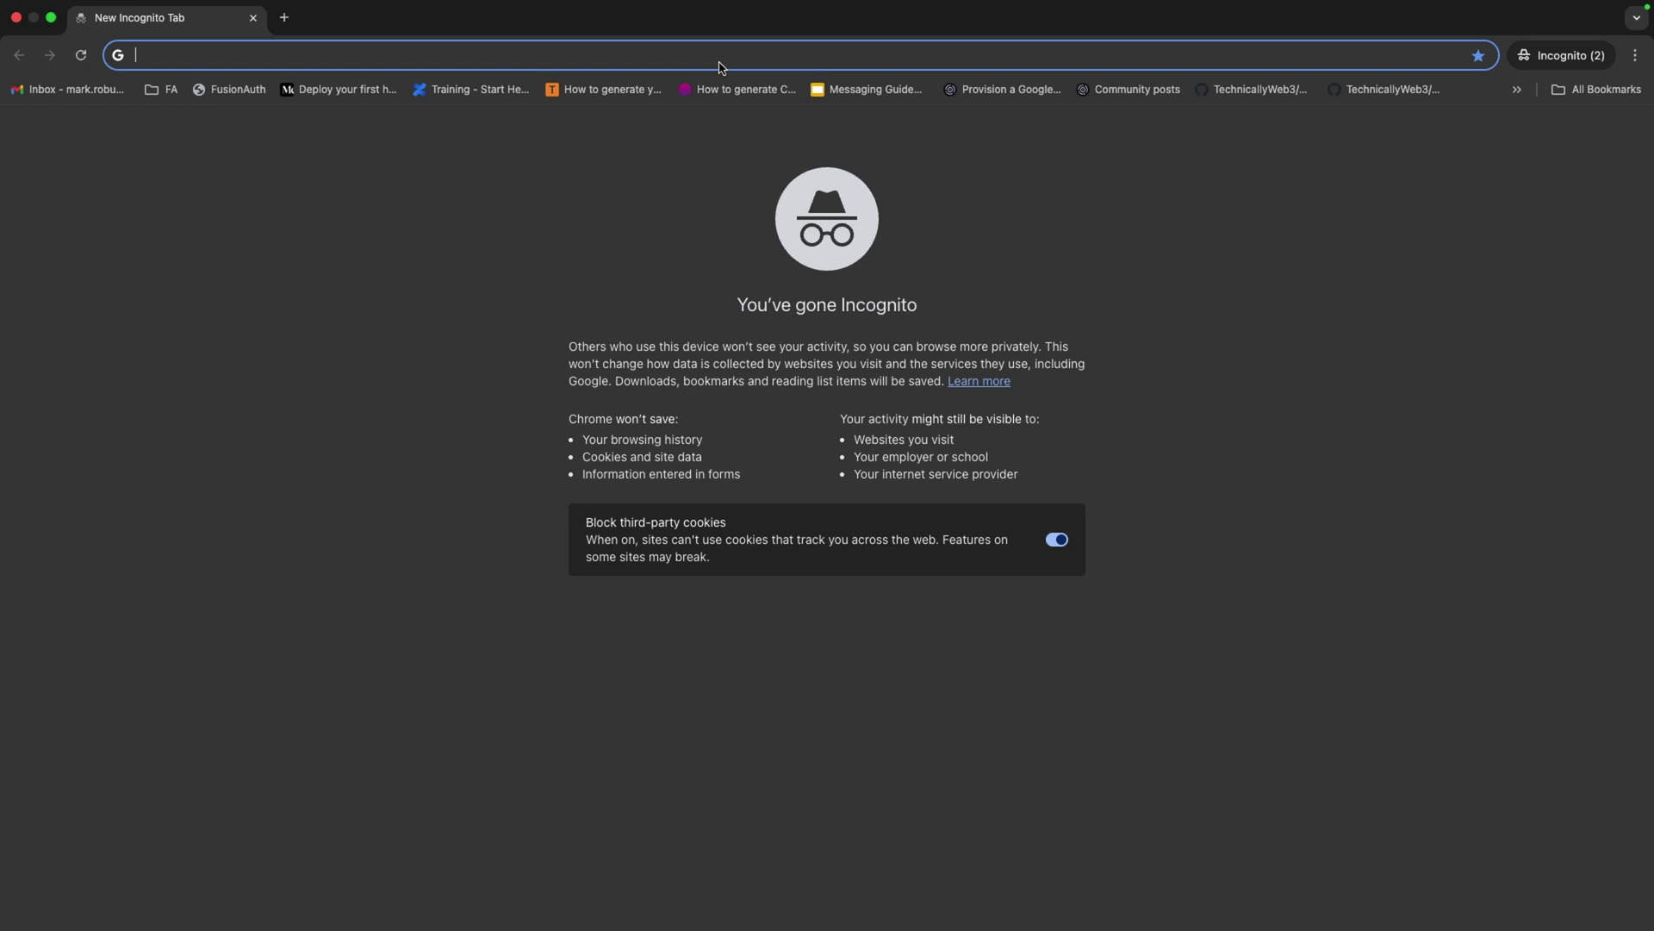
{"action": "key", "text": "super+v"}
{"action": "key", "text": "Return"}
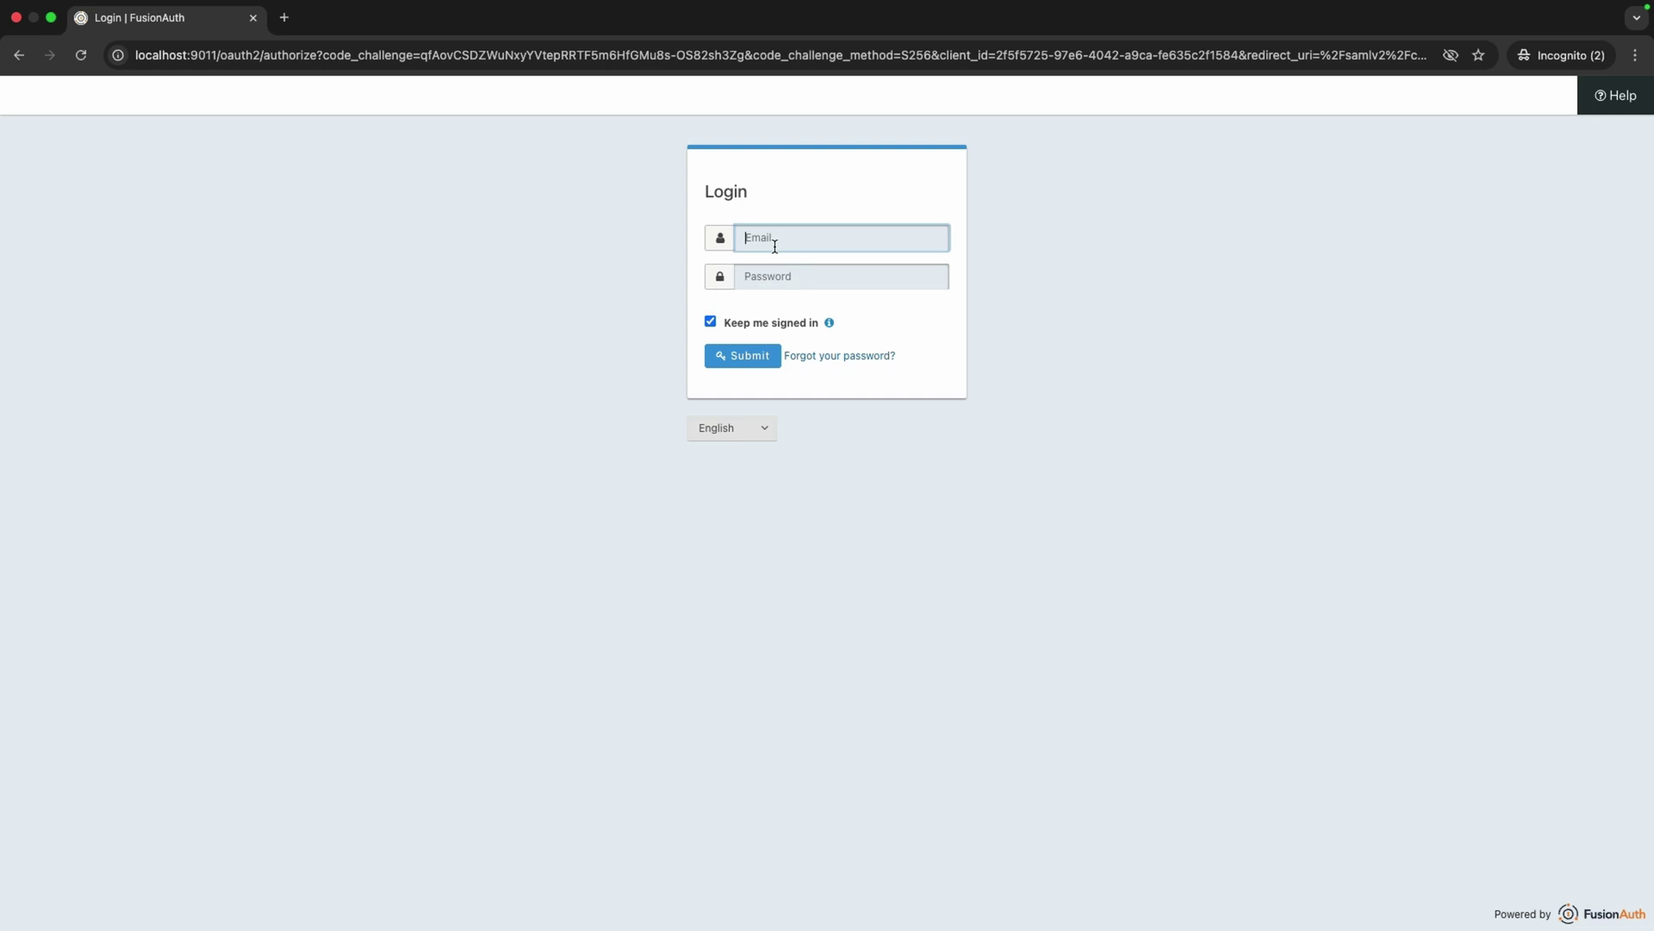
Log in to FusionAuth with the registered non-admin user's email and account password
{"action": "type", "text": "dinesh@example.com"}
{"action": "key", "text": "Tab"}
{"action": "type", "text": "p"}
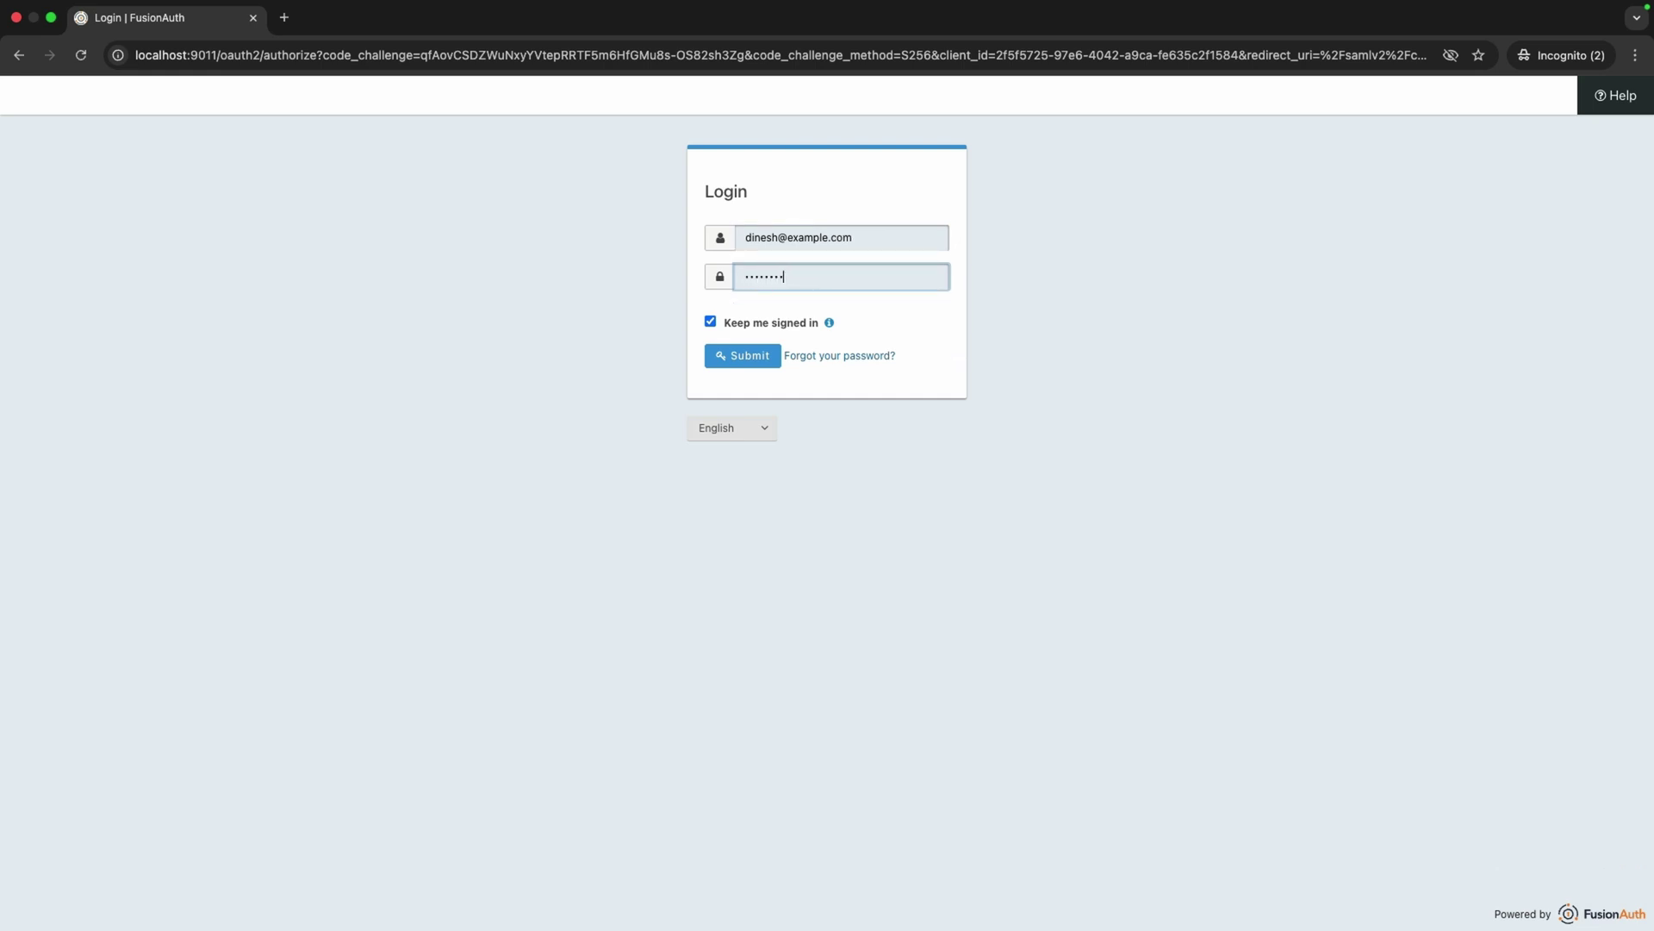
{"action": "key", "text": "Return"}
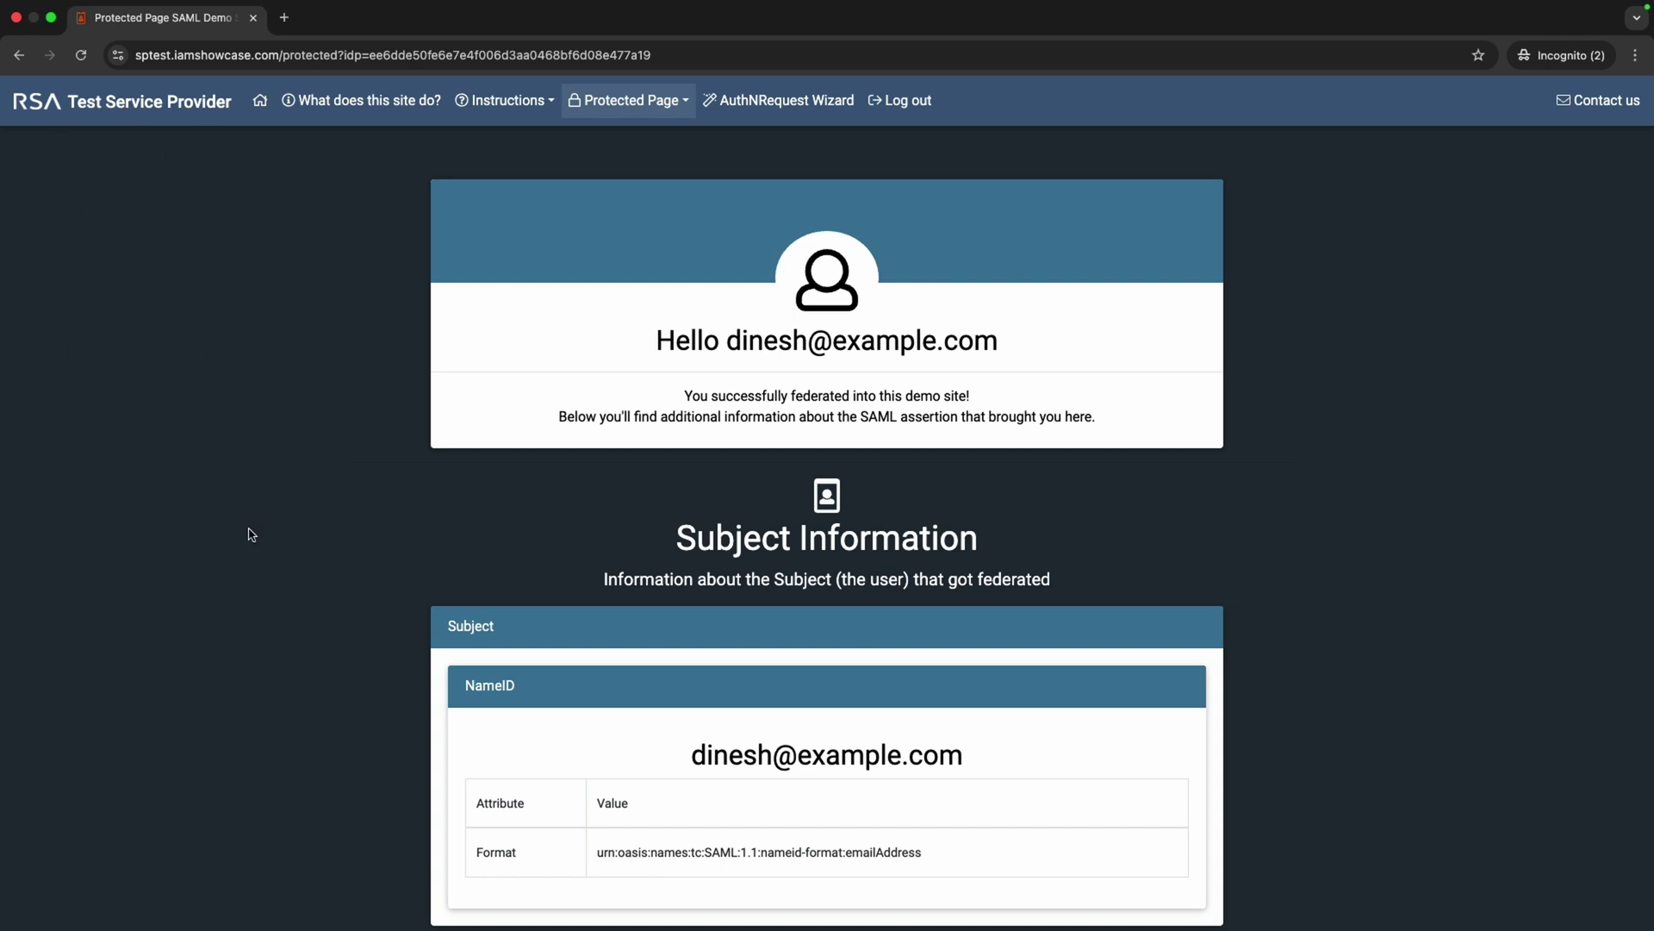
Review the subject information, authentication details and attribute details of the SAML assertion on the protected page
{"action": "scroll", "coordinate": [573, 489], "scroll_direction": "down", "scroll_amount": 5}
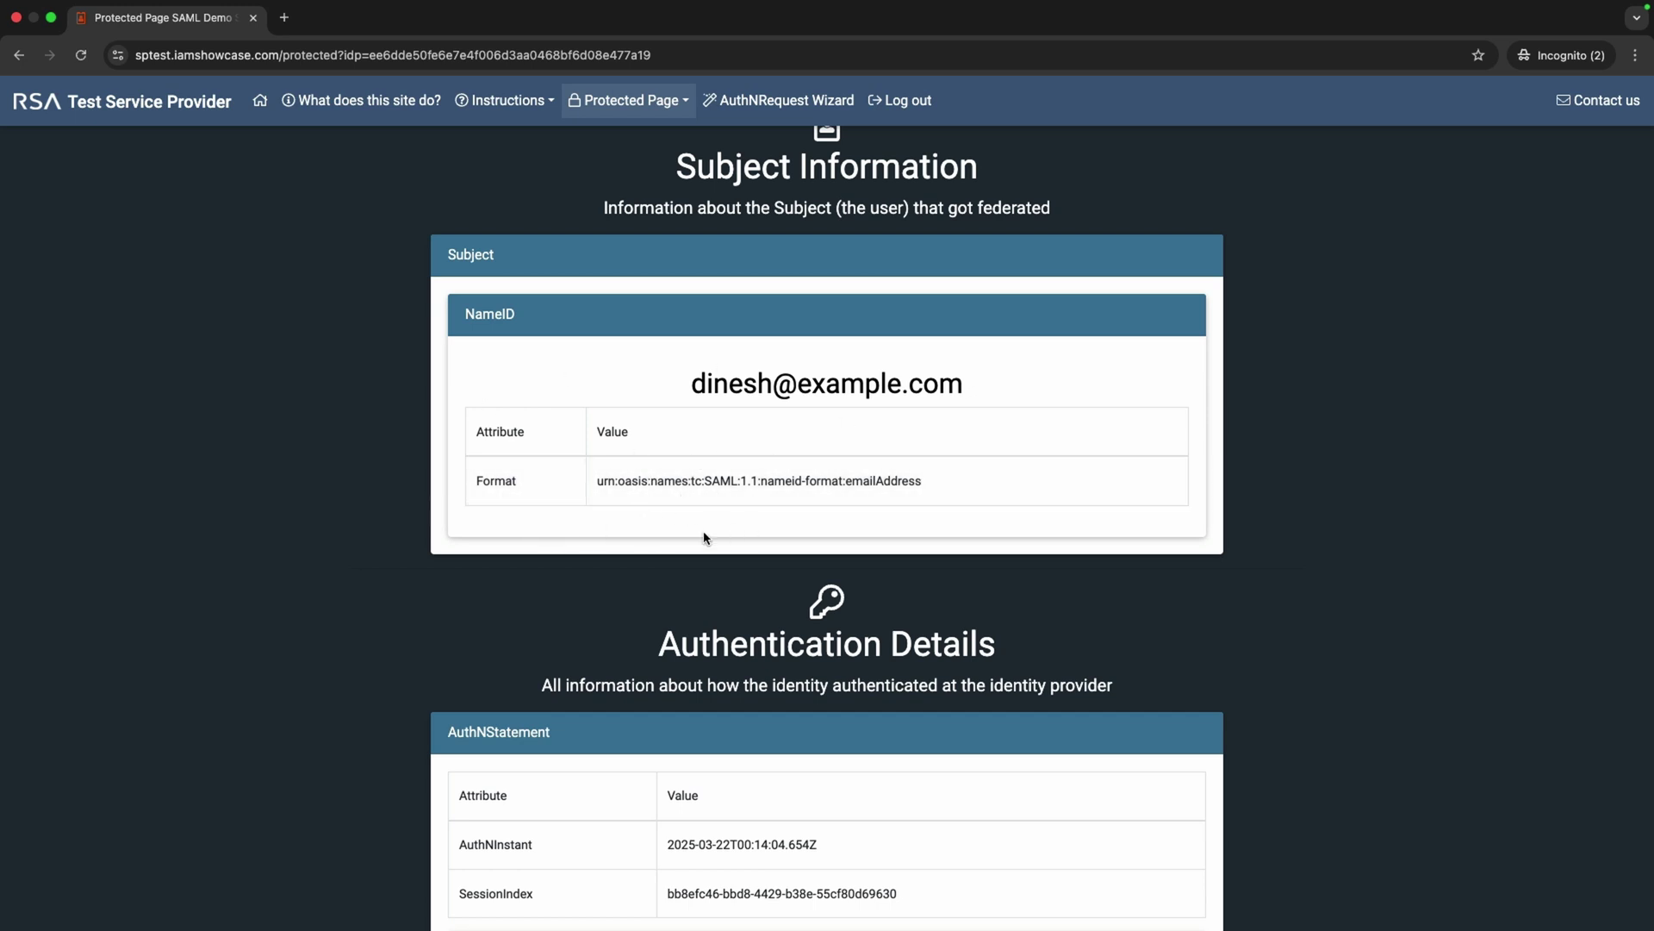
{"action": "scroll", "coordinate": [704, 537], "scroll_direction": "down", "scroll_amount": 5}
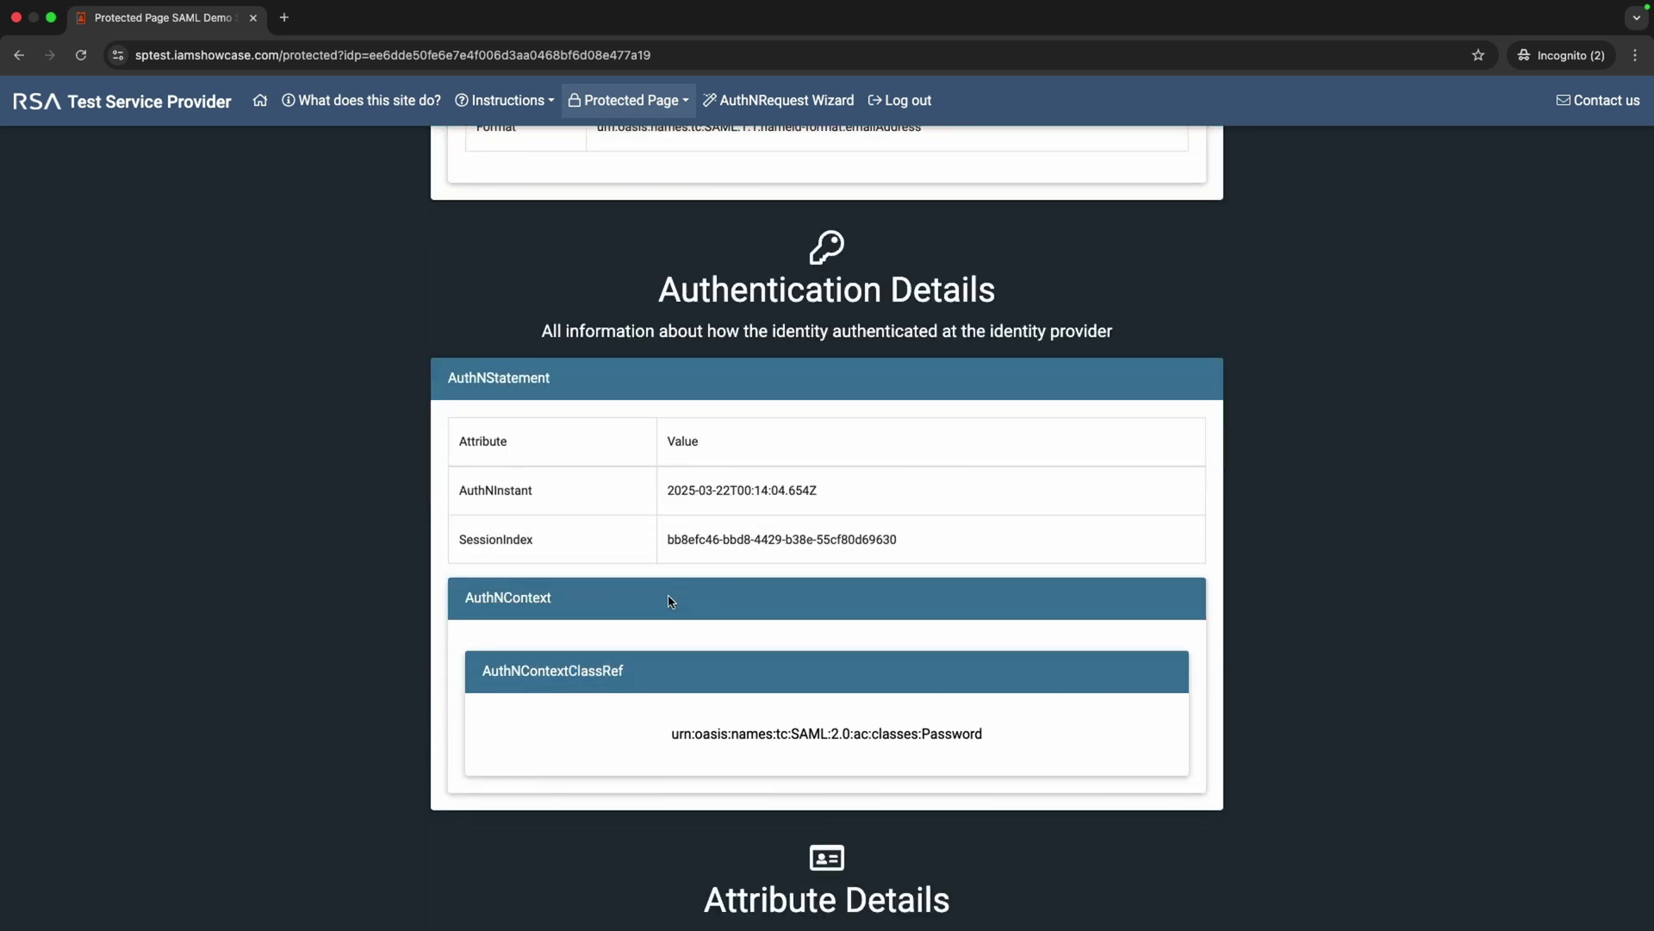
{"action": "scroll", "coordinate": [672, 601], "scroll_direction": "down", "scroll_amount": 10}
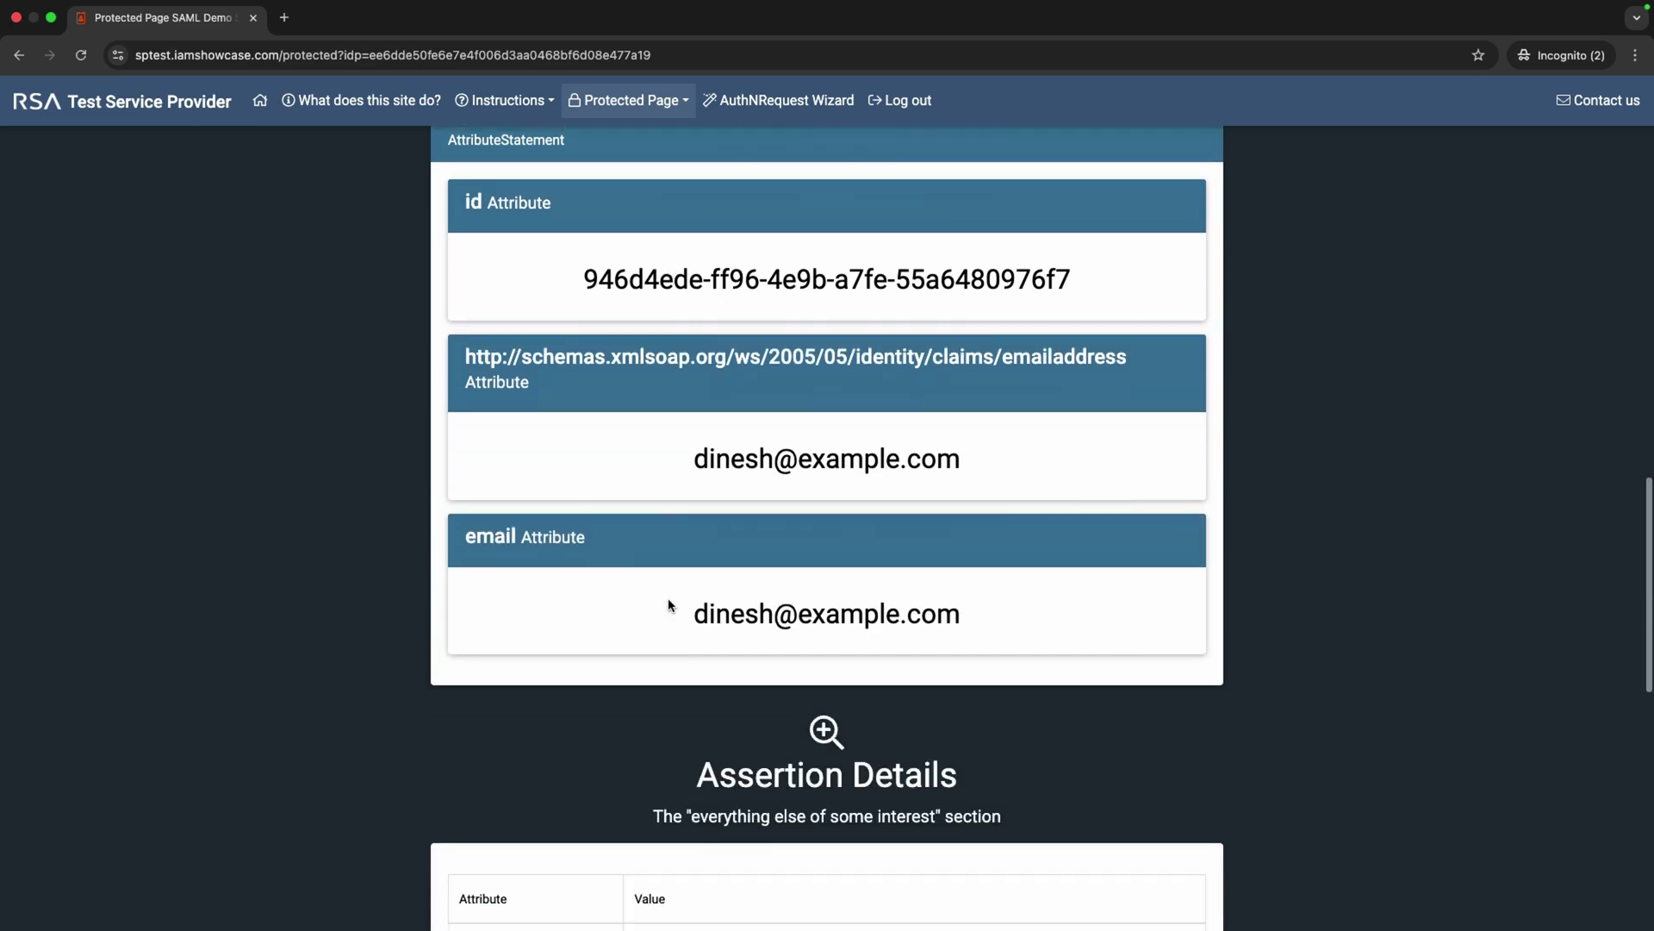